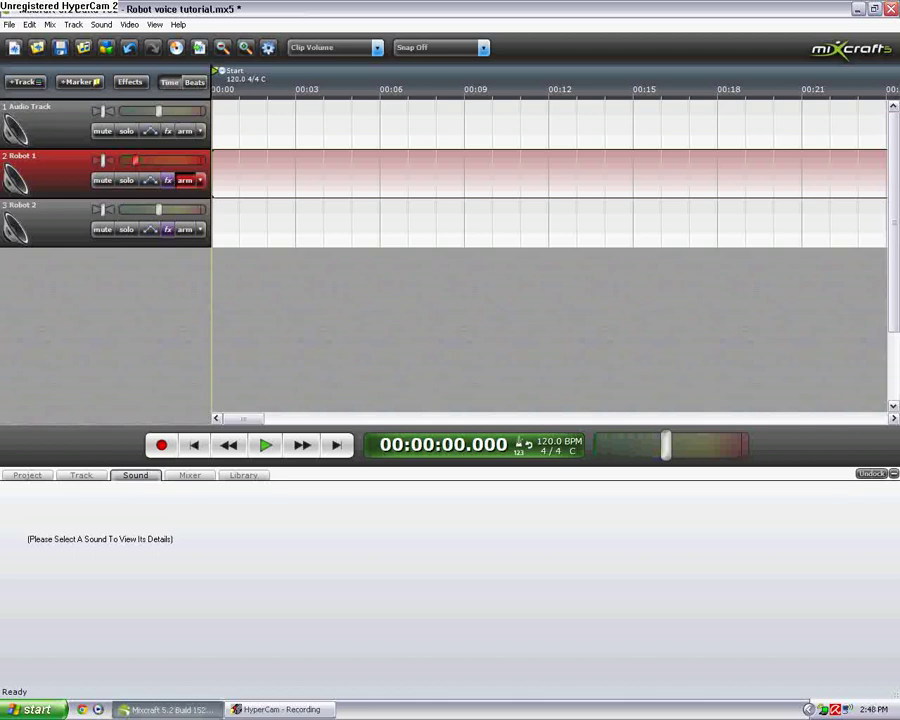
# Arm the first audio track for recording and check its effect list
pyautogui.click(185, 131)
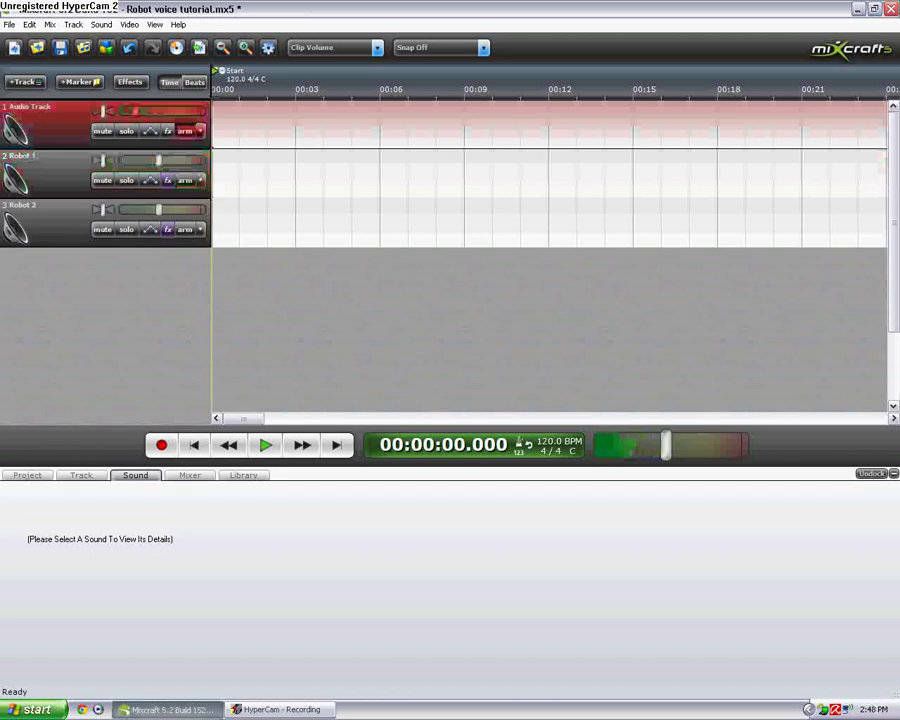
pyautogui.click(168, 131)
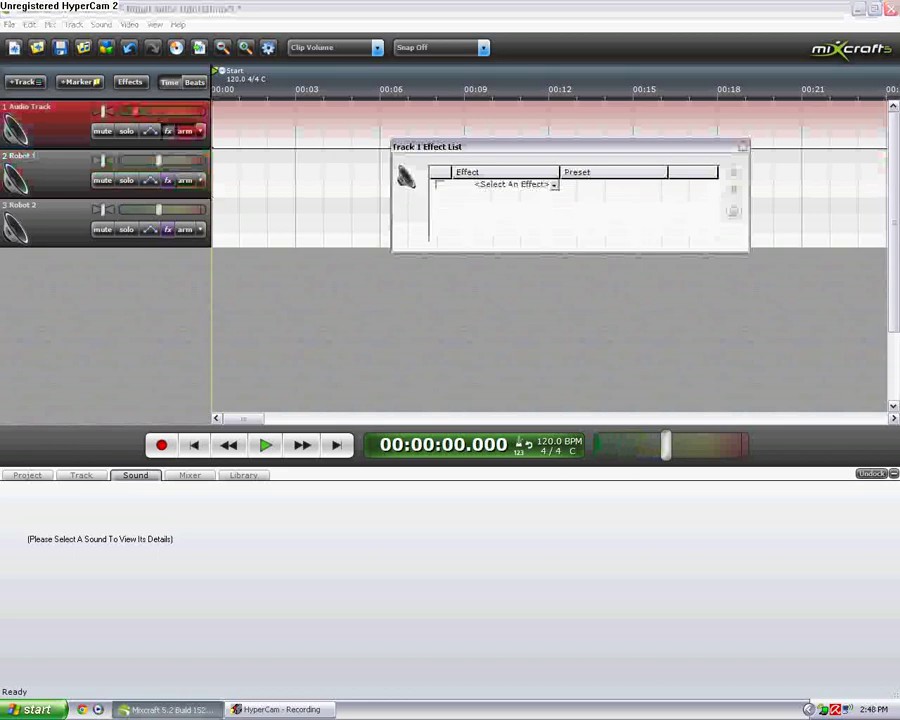
pyautogui.moveTo(570, 147); pyautogui.dragTo(659, 179)
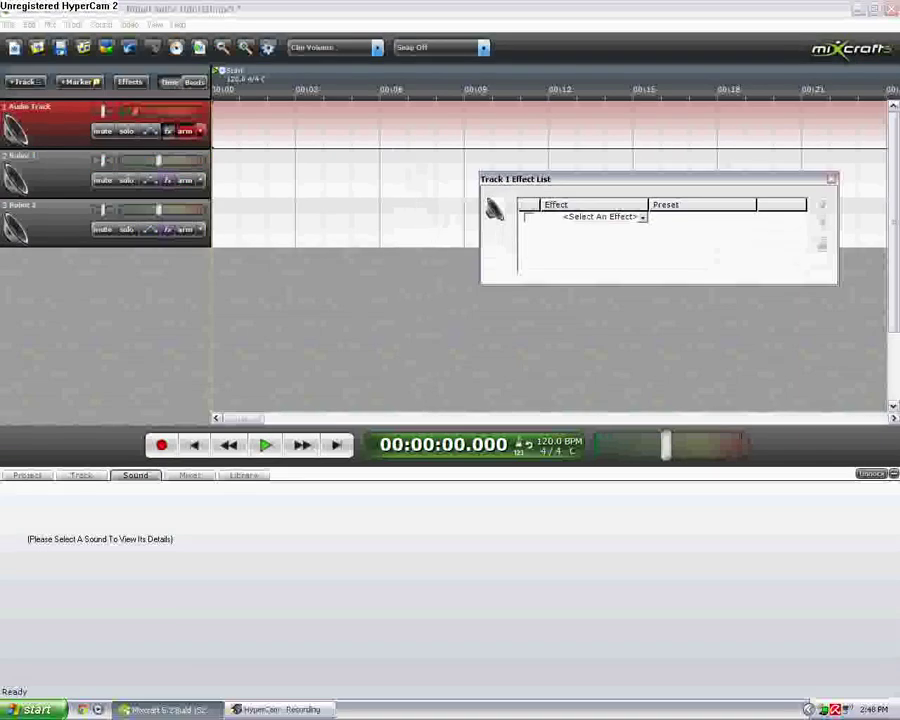
pyautogui.click(832, 179)
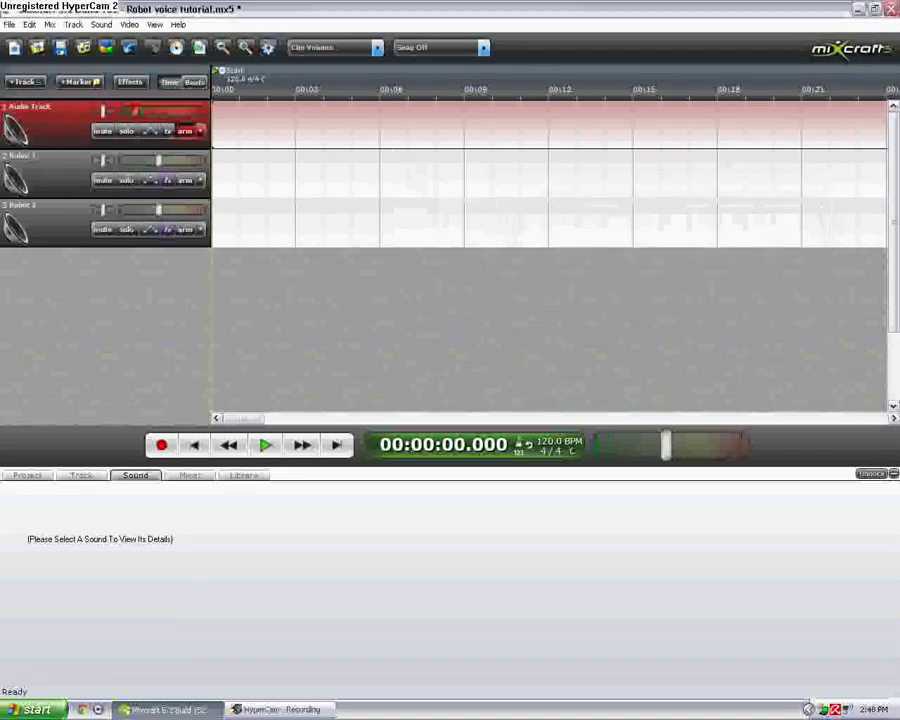
# Open the effect lists of Robot 1 and the first audio track and arrange them side by side below the tracks
pyautogui.click(168, 181)
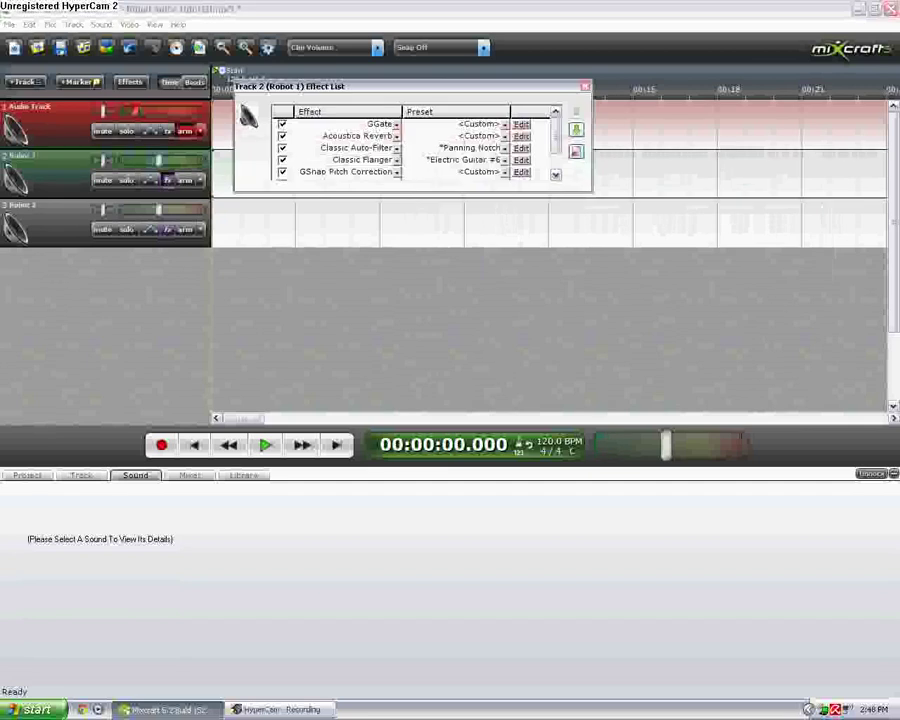
pyautogui.moveTo(375, 87); pyautogui.dragTo(402, 256)
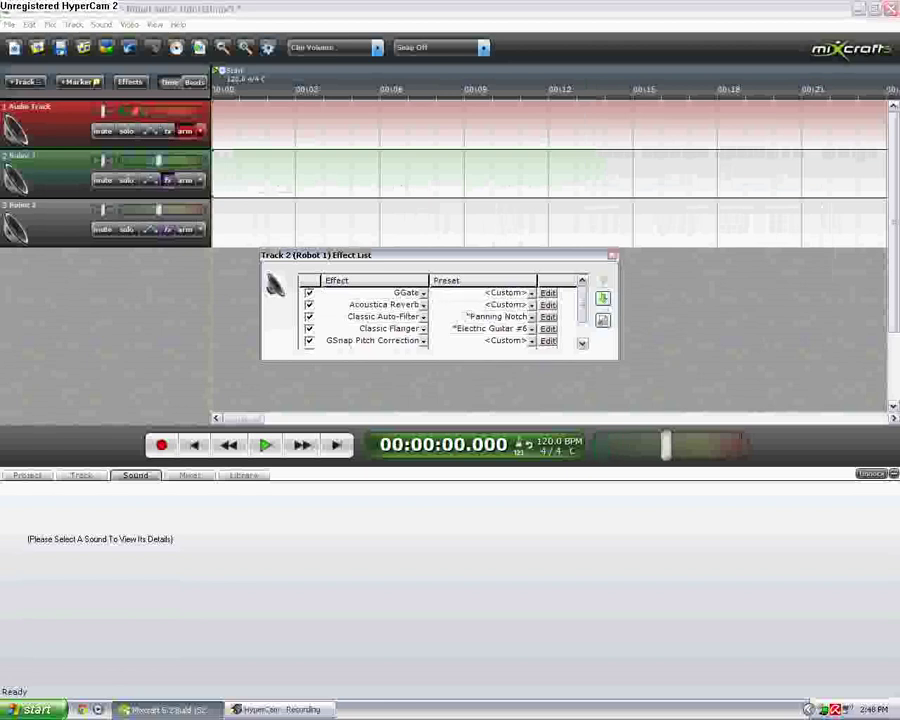
pyautogui.moveTo(440, 255); pyautogui.dragTo(723, 258)
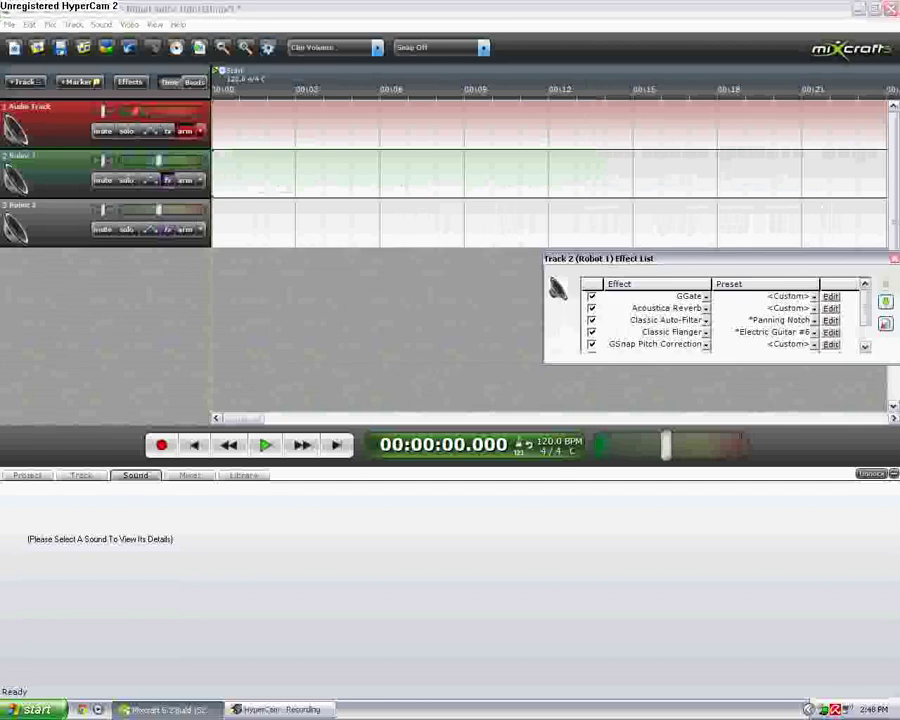
pyautogui.click(168, 131)
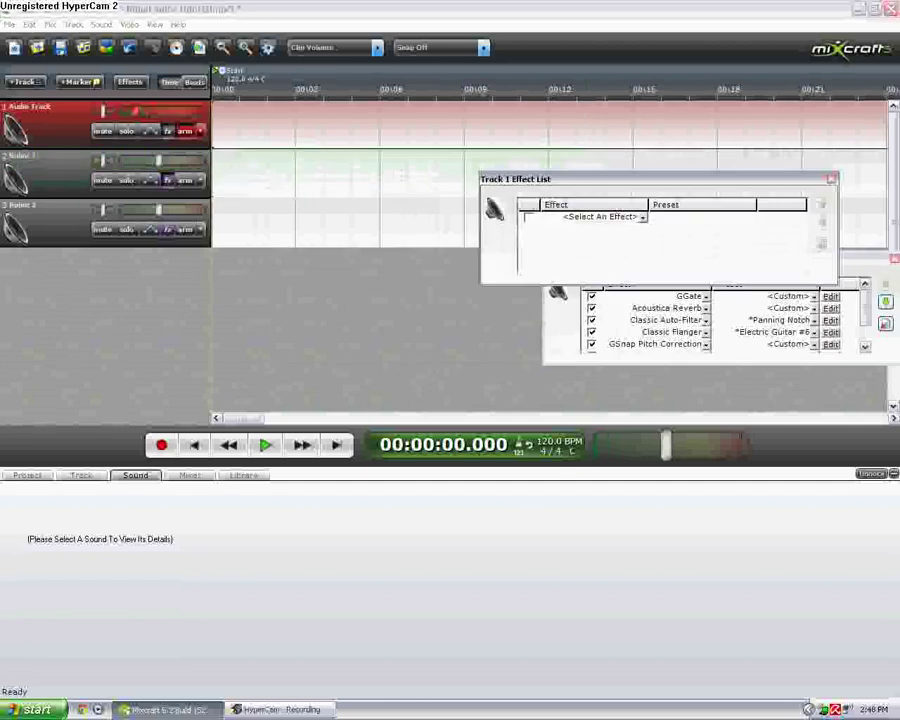
pyautogui.moveTo(580, 179); pyautogui.dragTo(157, 267)
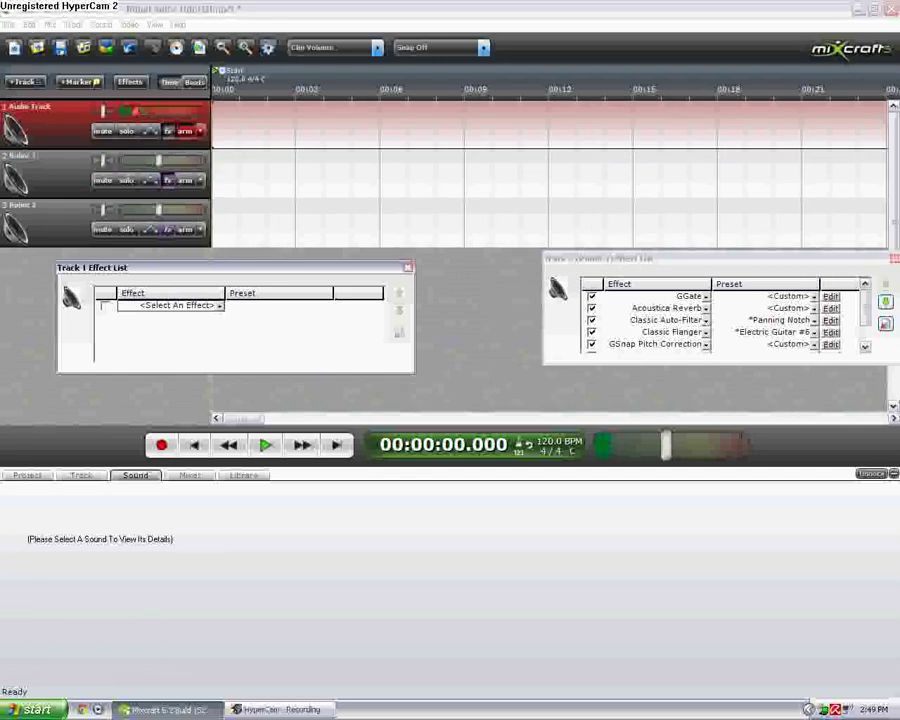
# Add the GGate effect to the first audio track and raise its threshold
pyautogui.click(218, 306)
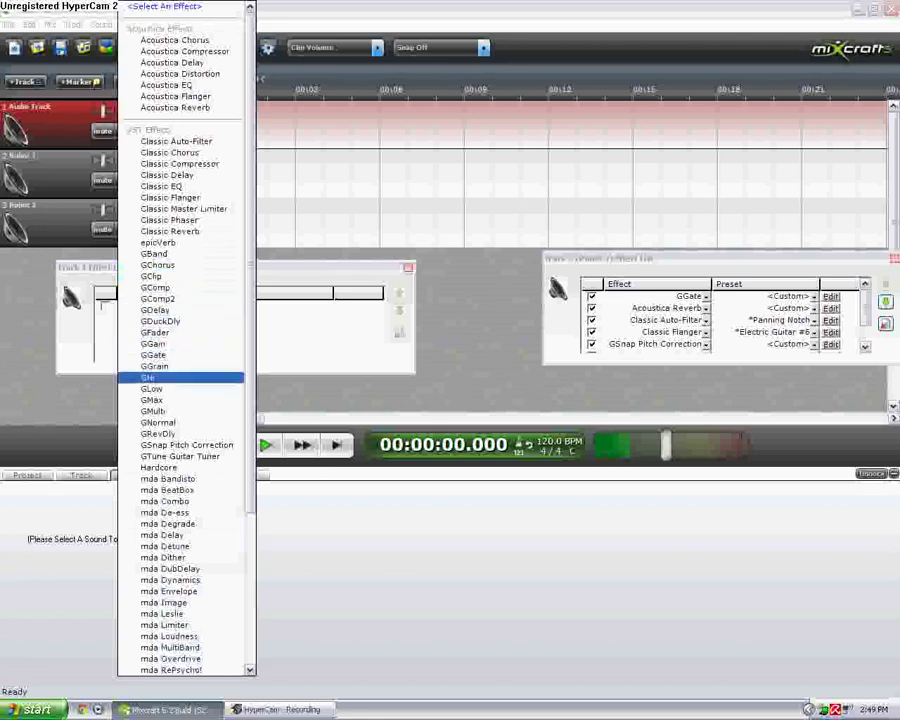
pyautogui.click(160, 355)
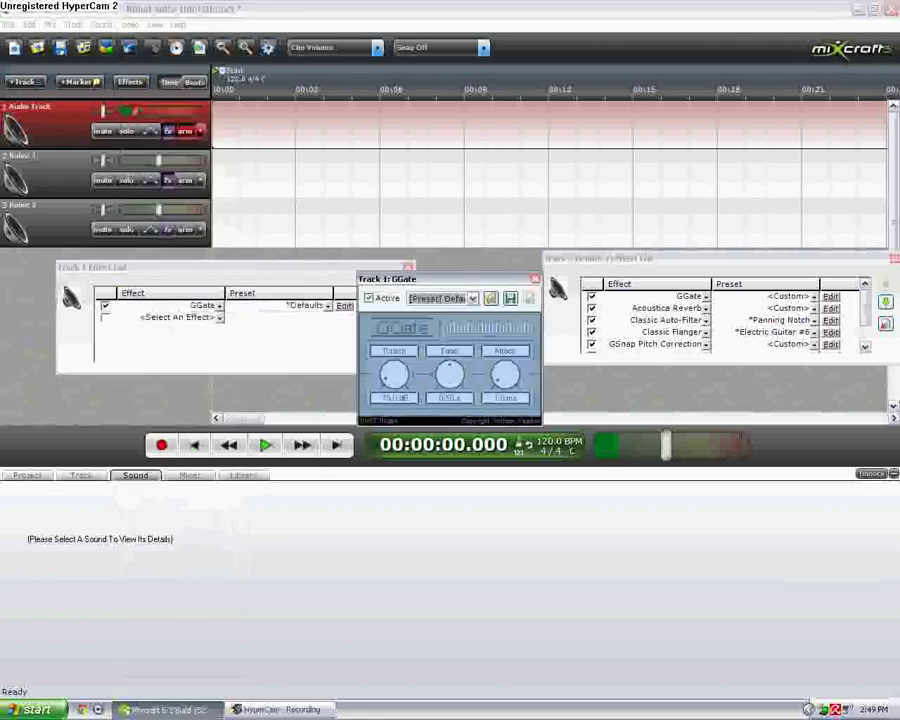
pyautogui.moveTo(394, 375); pyautogui.dragTo(394, 348)
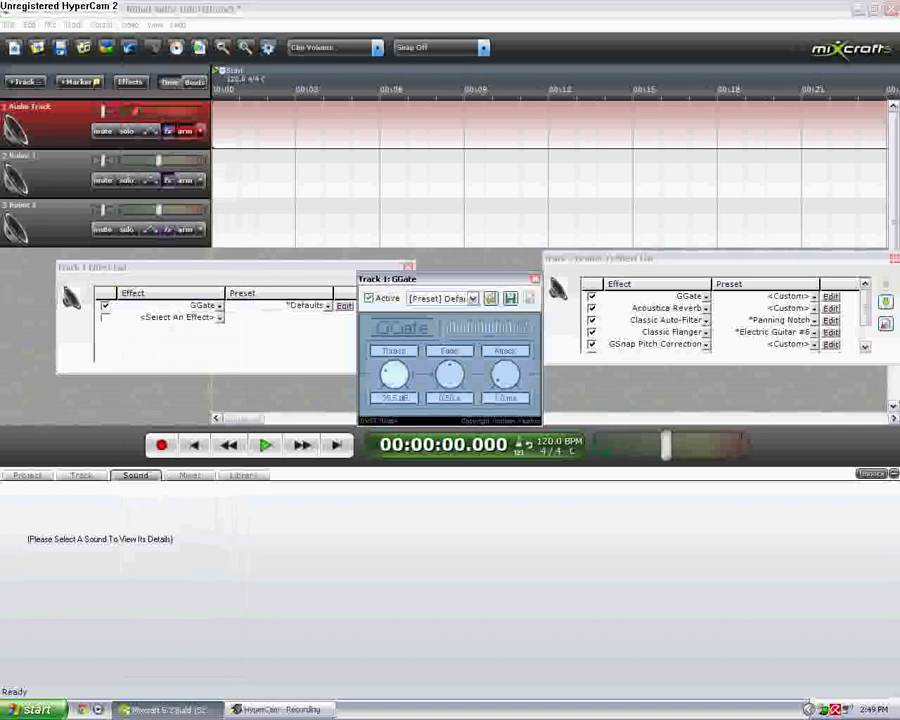
pyautogui.moveTo(394, 348); pyautogui.dragTo(394, 345)
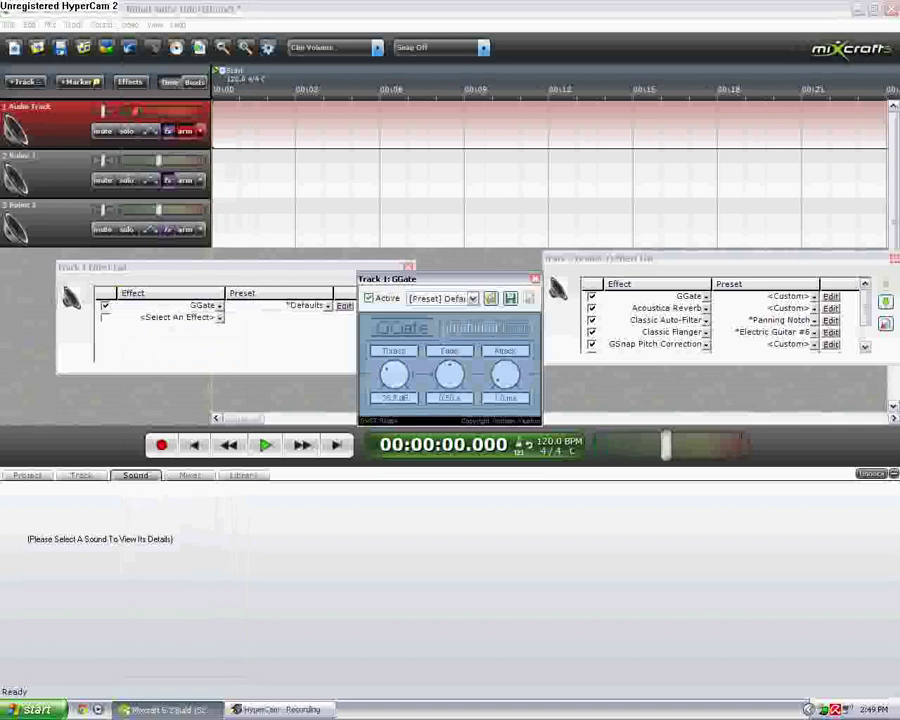
pyautogui.click(535, 279)
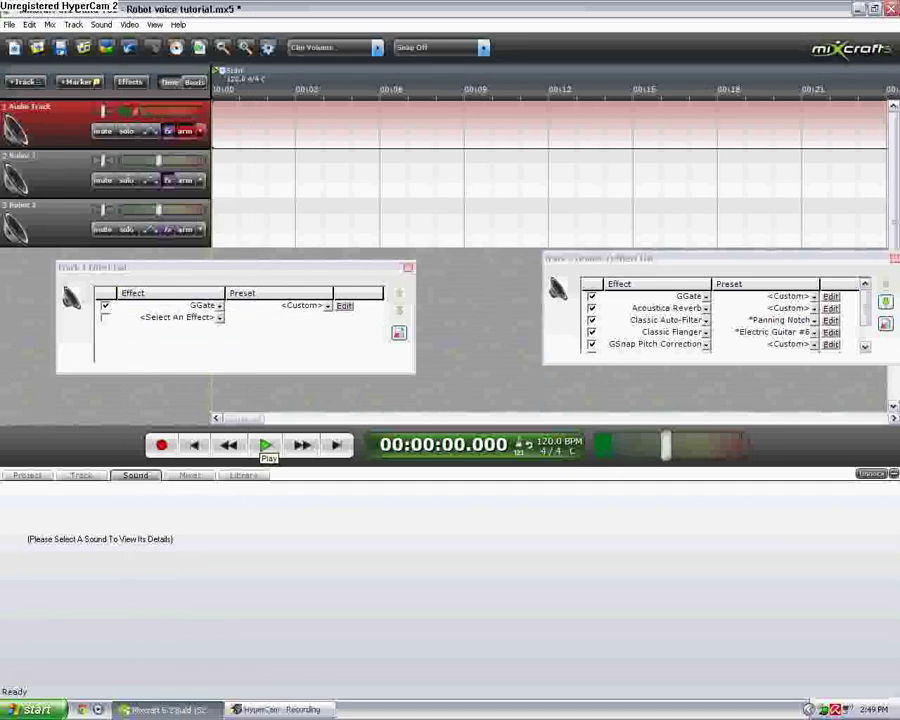
# Add the Acoustica Reverb effect to the first audio track with the Room (Small) preset
pyautogui.click(180, 317)
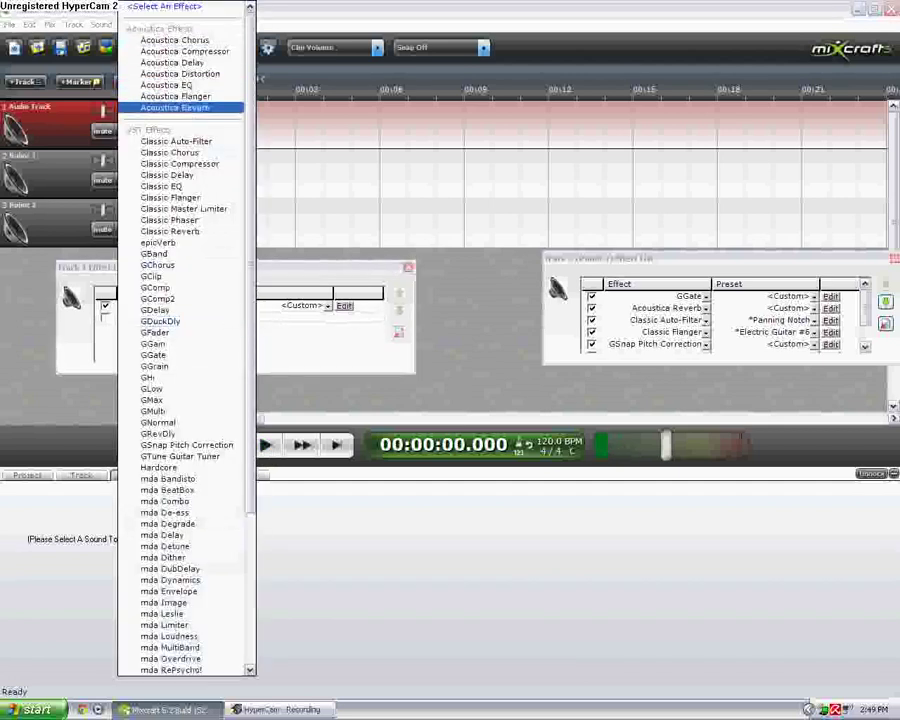
pyautogui.click(182, 107)
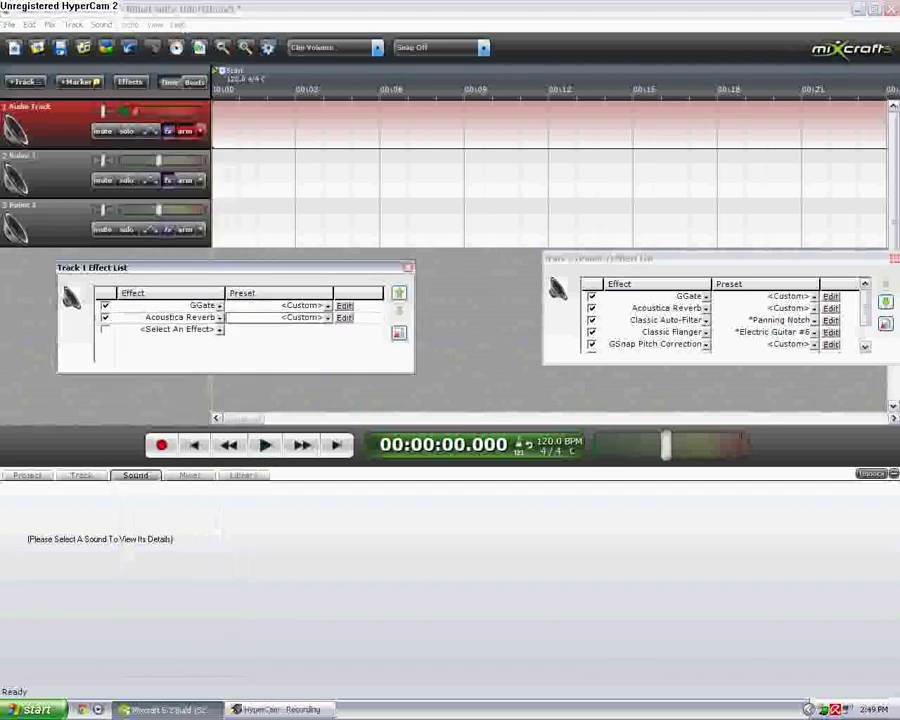
pyautogui.click(327, 317)
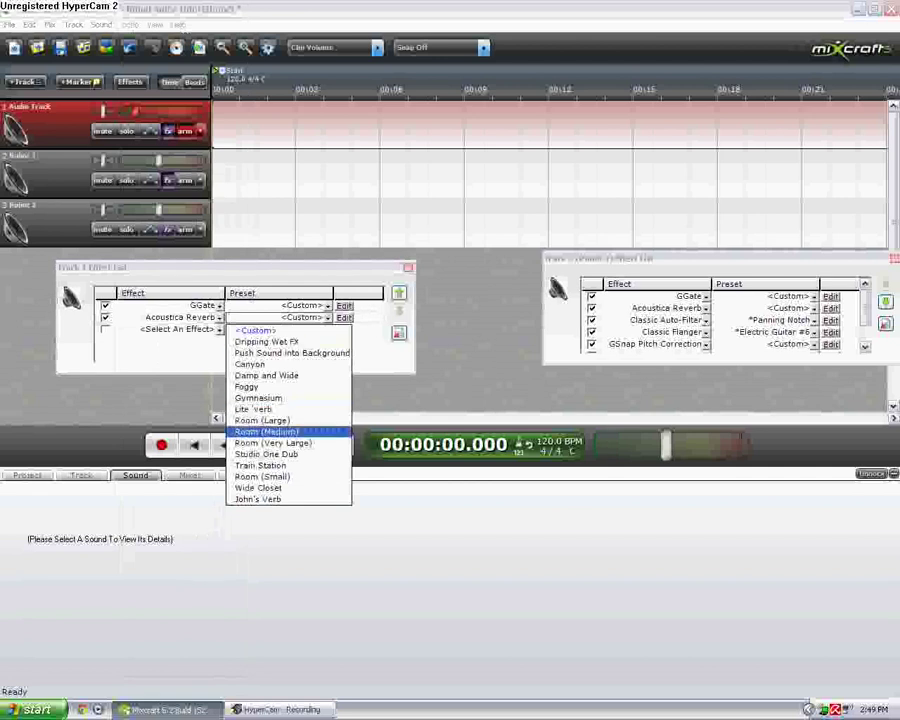
pyautogui.click(262, 476)
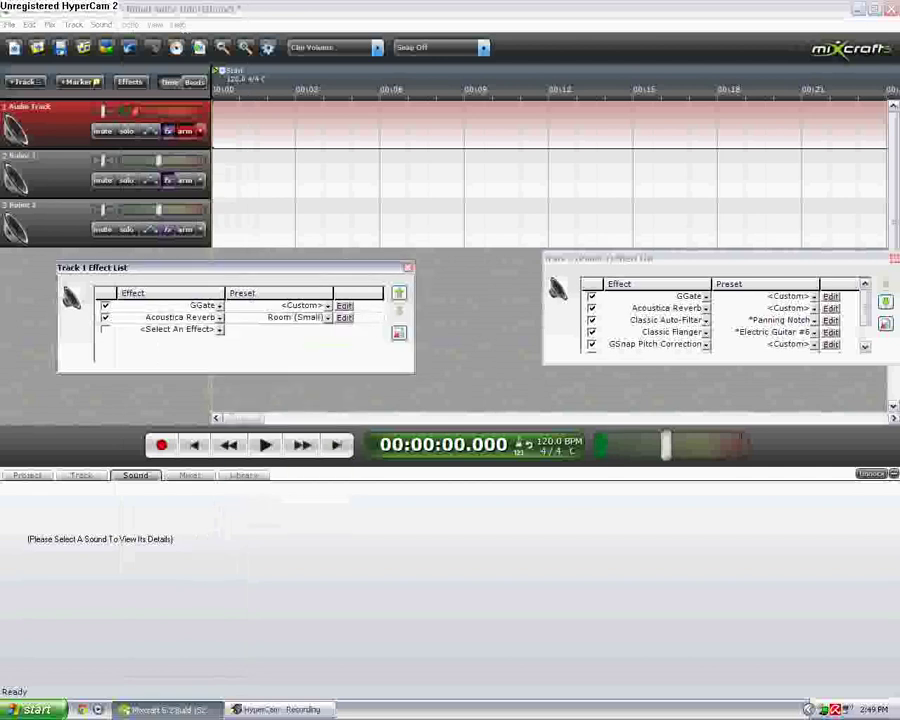
# Set the mix of the first track's Acoustica Reverb to 10 and slightly lower its reverberation
pyautogui.click(344, 318)
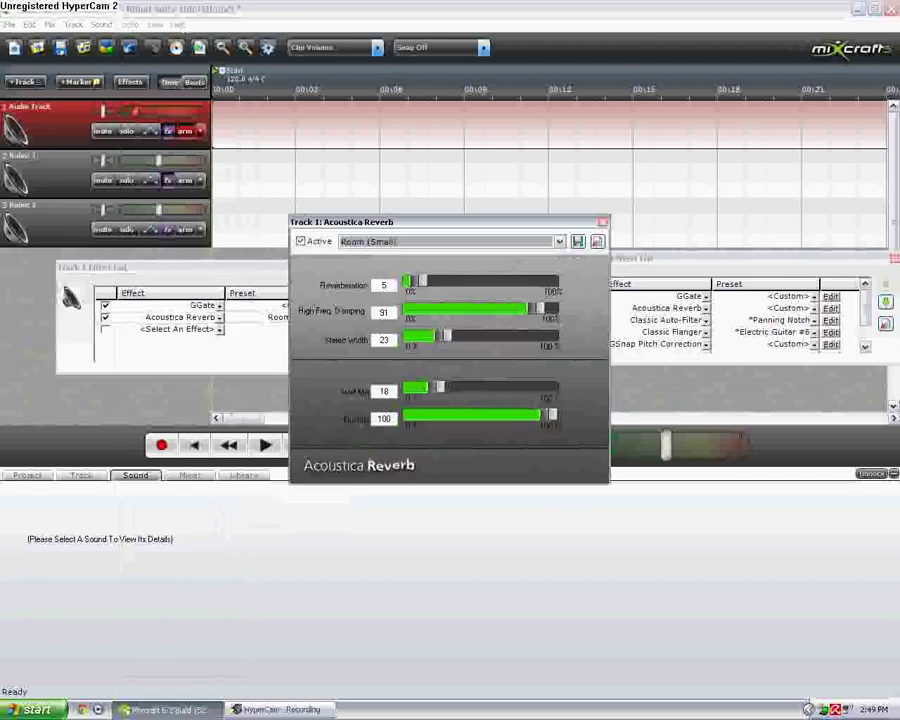
pyautogui.moveTo(440, 387); pyautogui.dragTo(430, 387)
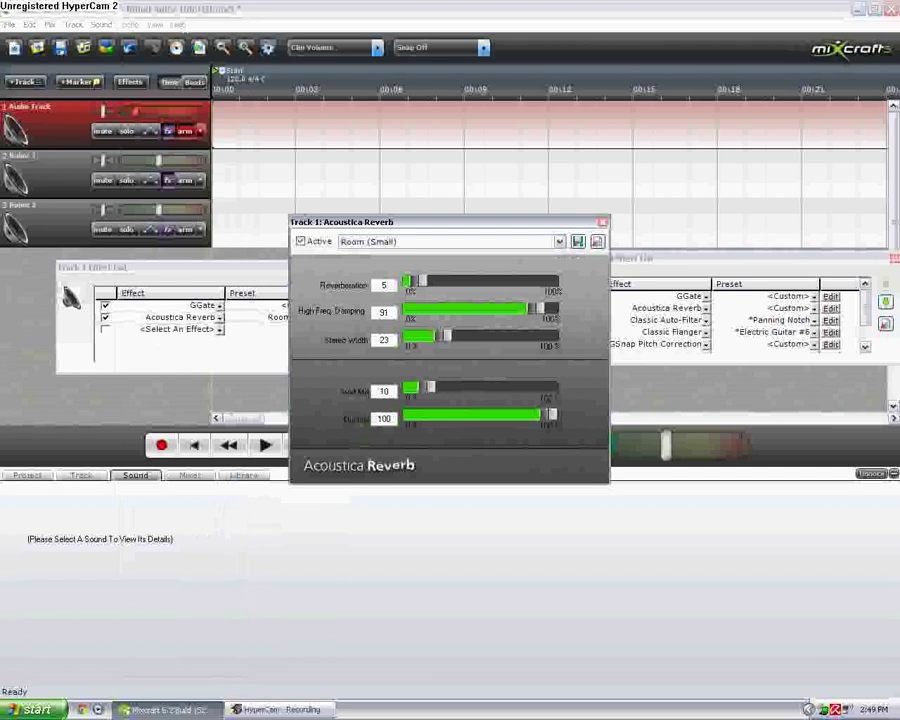
pyautogui.moveTo(422, 281); pyautogui.dragTo(418, 281)
pyautogui.click(602, 222)
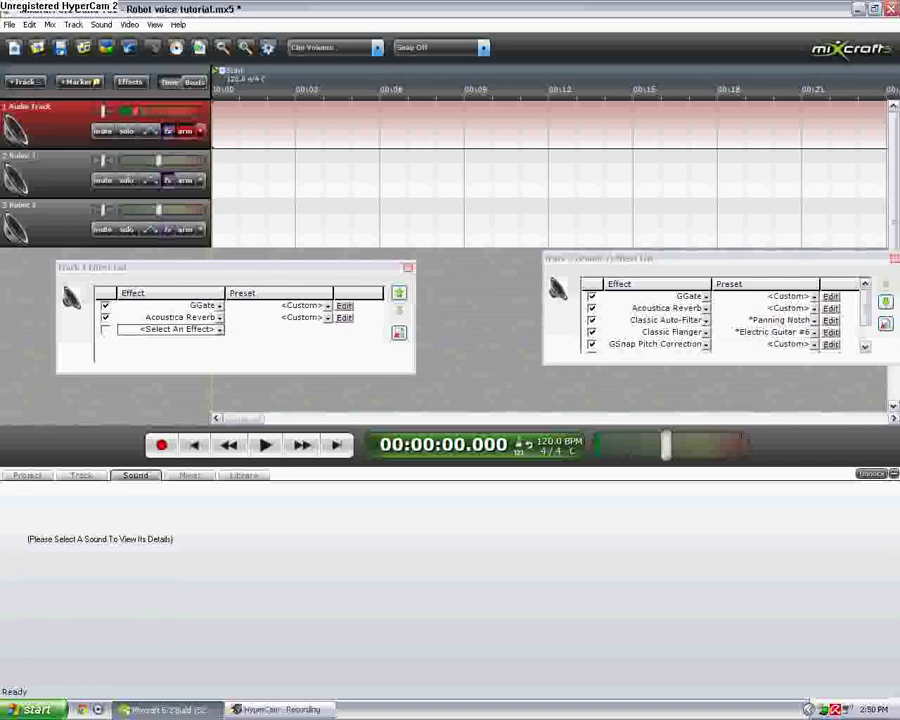
# Add the Classic Auto-Filter effect to the first audio track with the Panning Notch preset and deactivate it
pyautogui.click(177, 329)
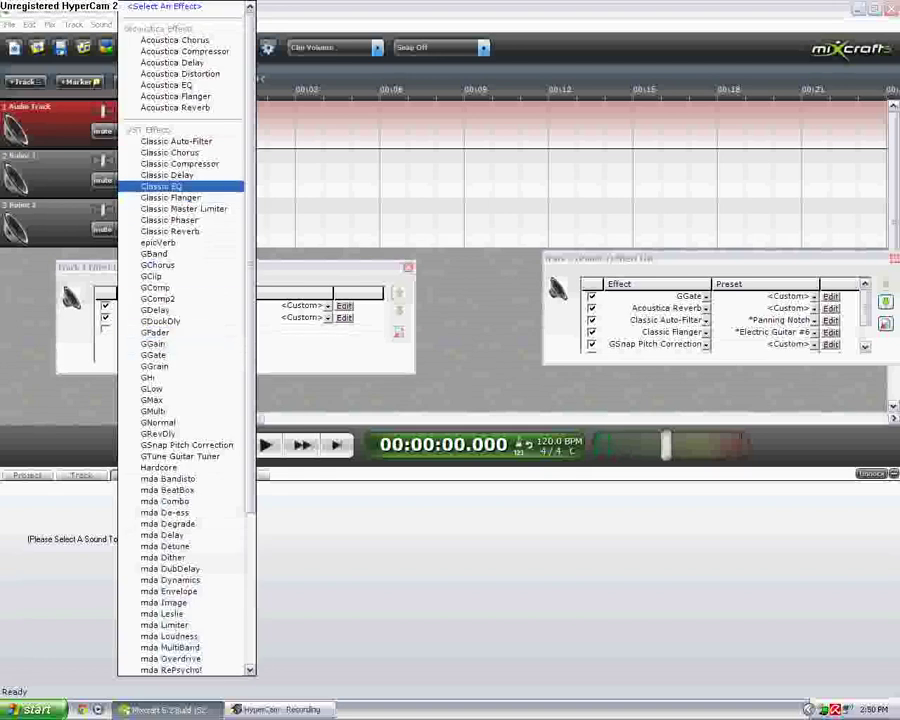
pyautogui.click(176, 141)
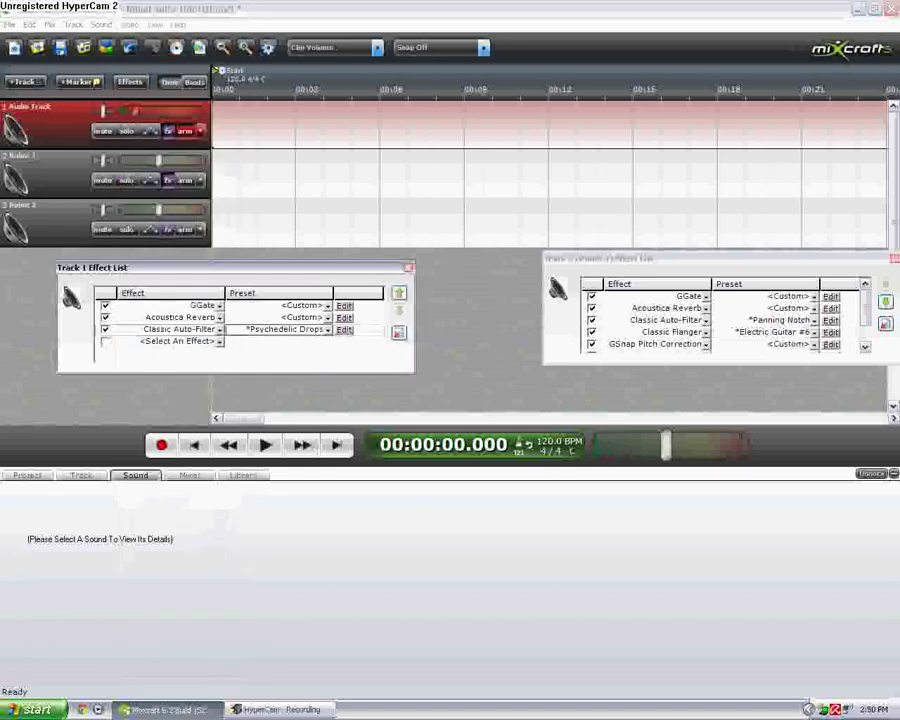
pyautogui.click(290, 329)
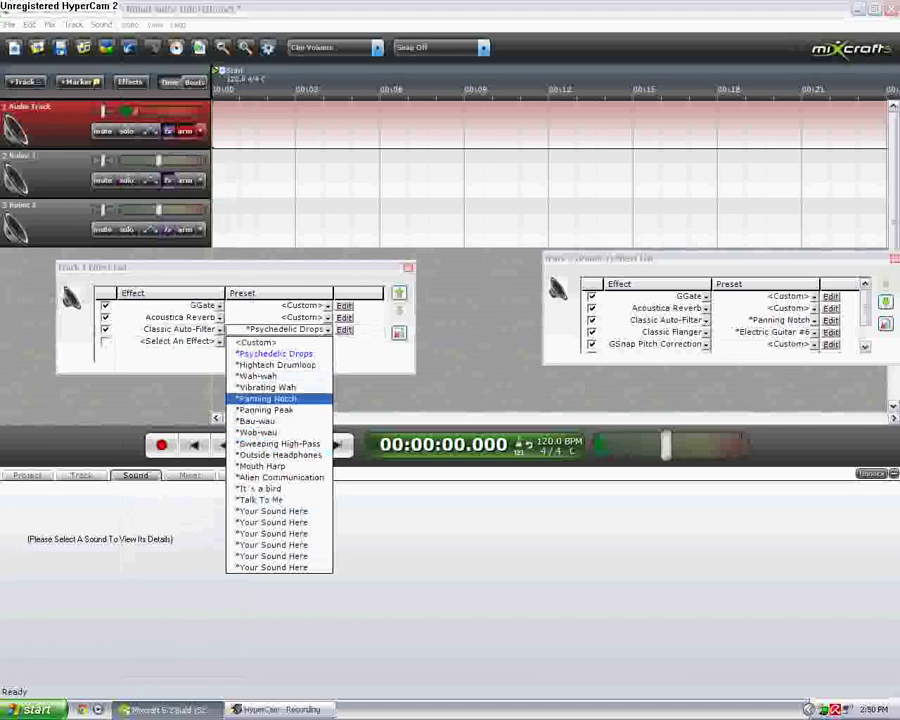
pyautogui.click(266, 398)
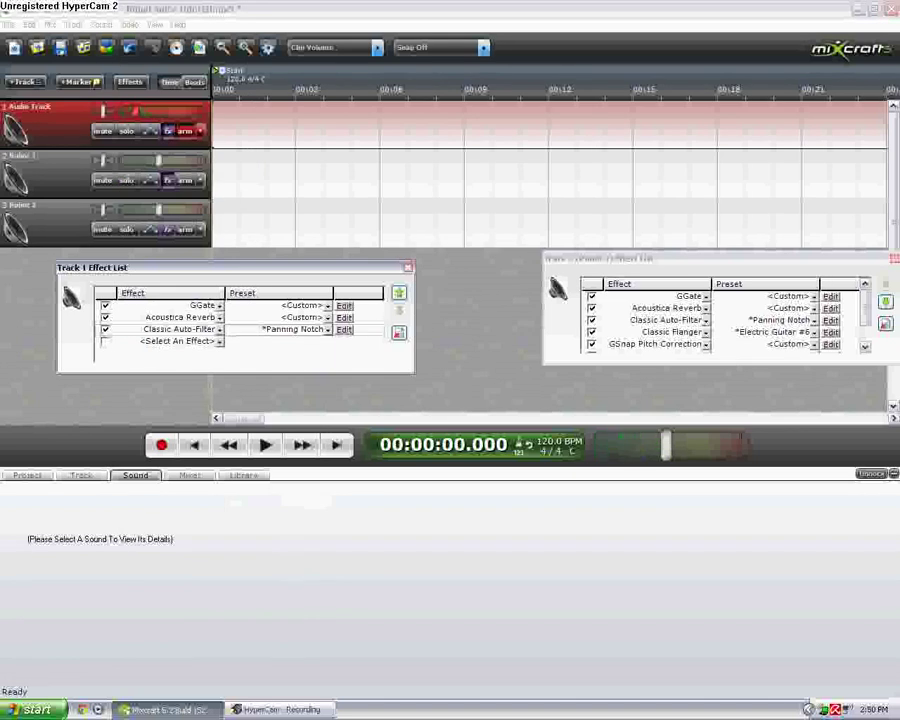
pyautogui.click(105, 329)
# Add the Classic Flanger effect to the first audio track with the Electric Guitar #6 preset and deactivate it
pyautogui.click(219, 342)
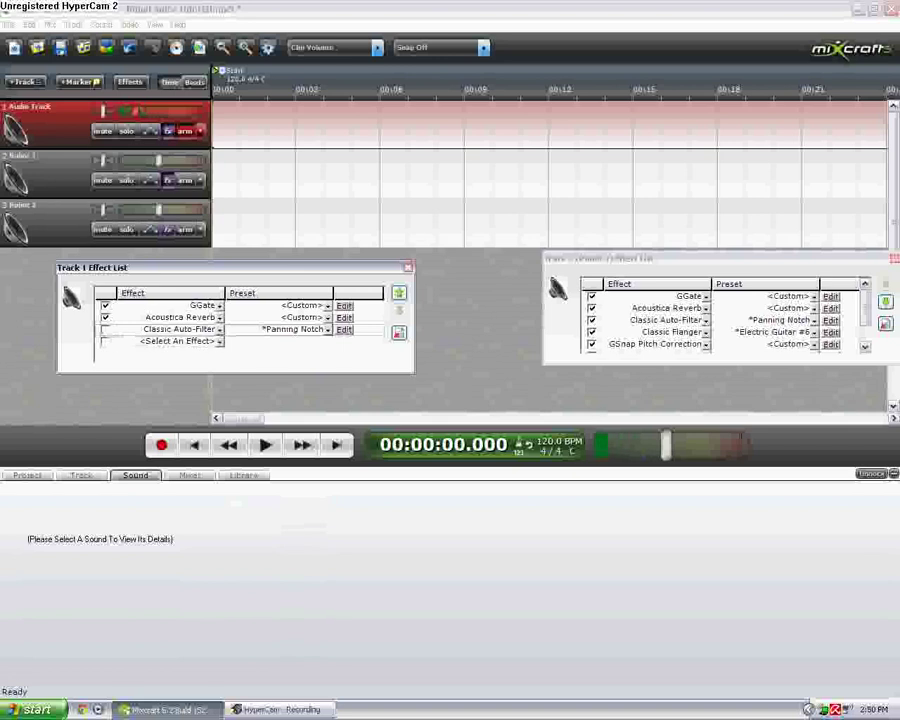
pyautogui.click(219, 342)
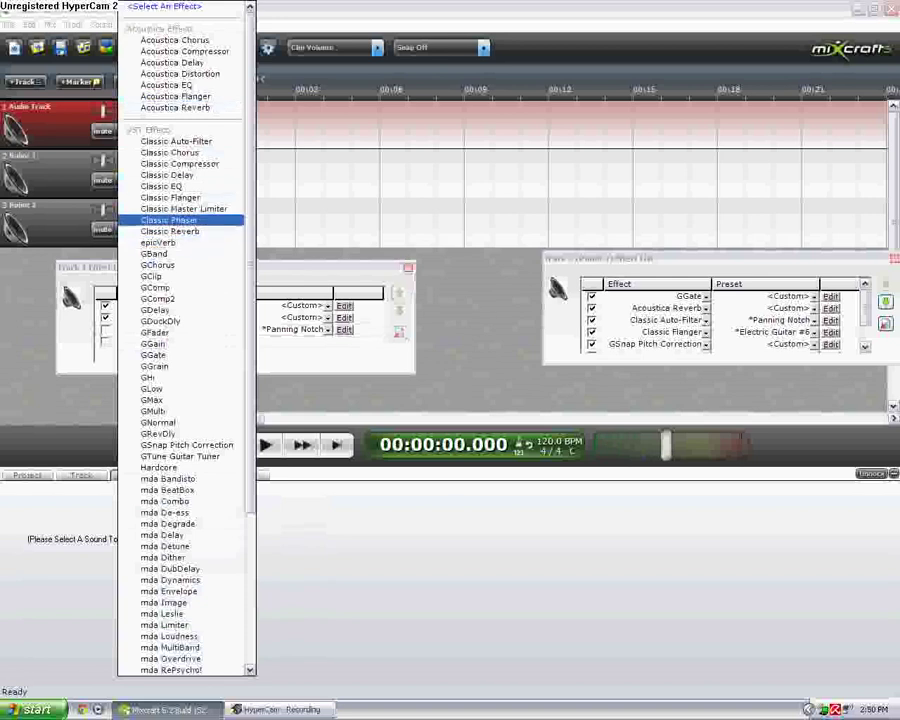
pyautogui.click(170, 197)
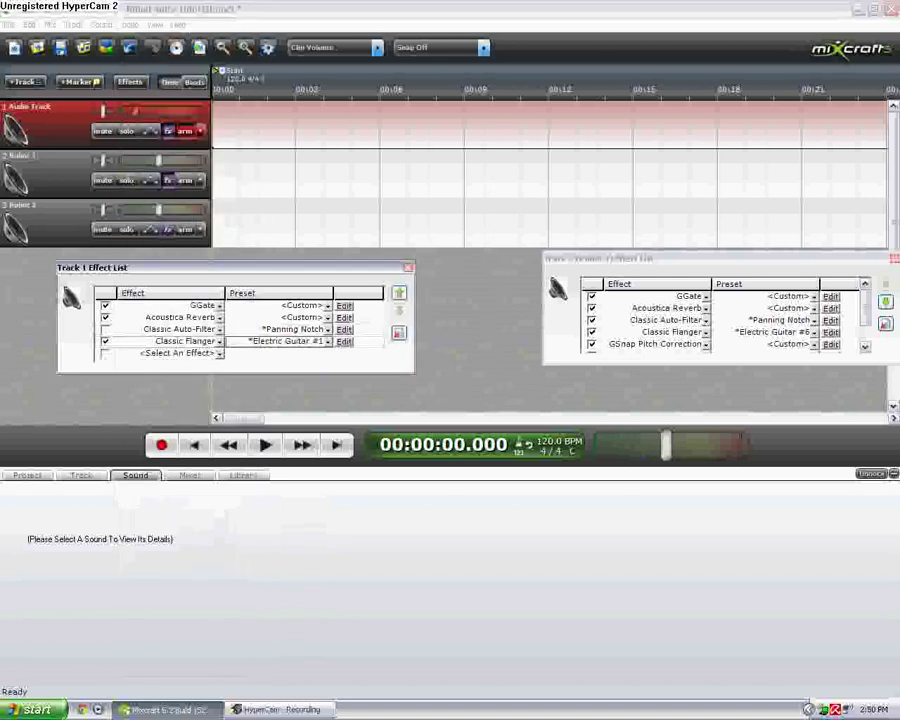
pyautogui.click(327, 341)
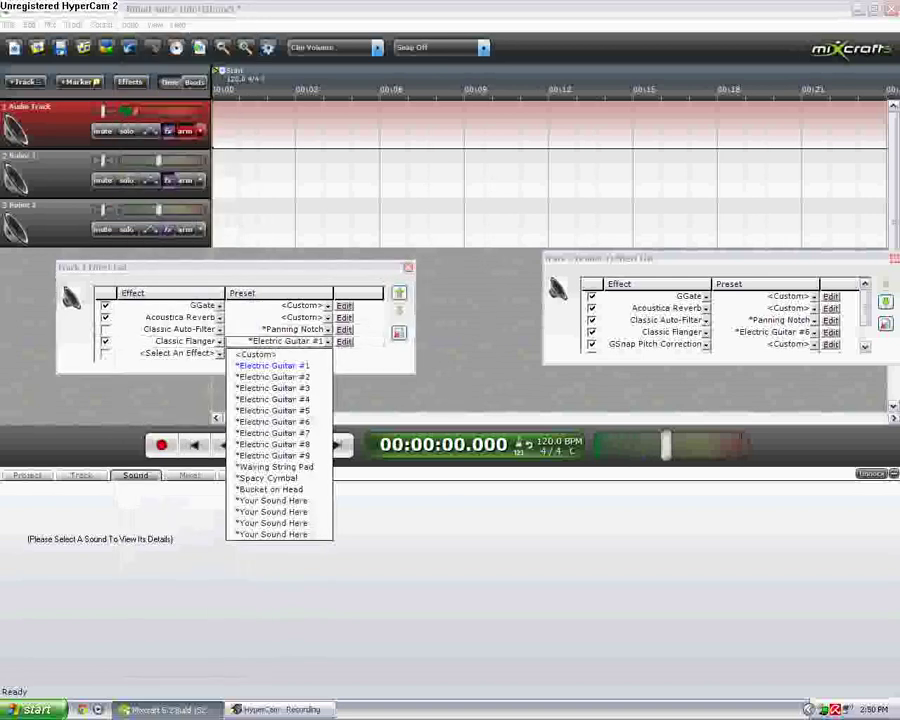
pyautogui.click(270, 420)
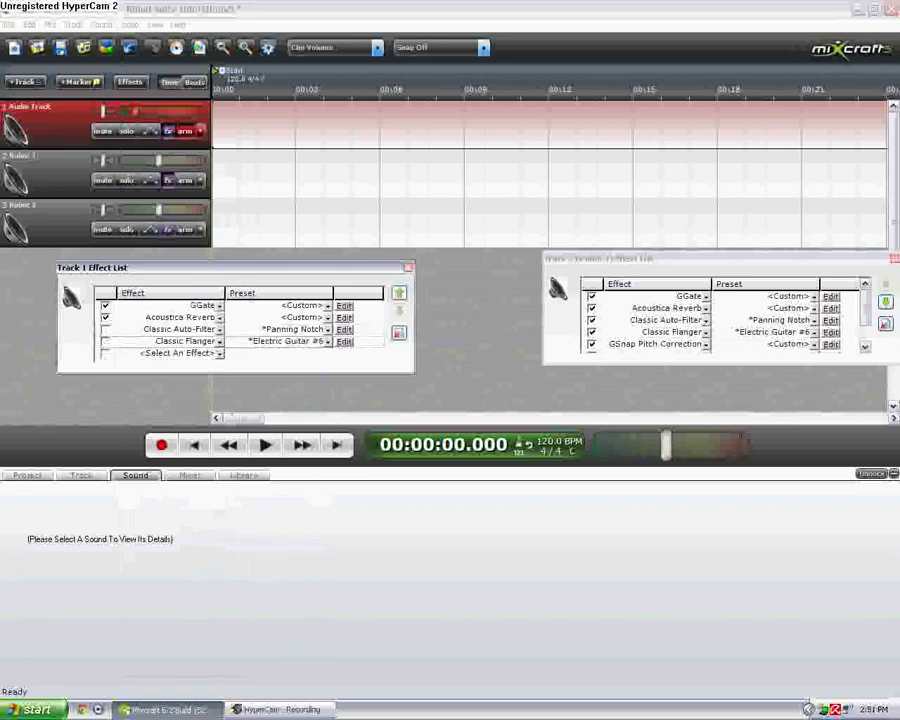
# Add the GSnap Pitch Correction effect to the first audio track, following the effect order in the Robot 1 list
pyautogui.moveTo(865, 308); pyautogui.dragTo(865, 318)
pyautogui.click(170, 353)
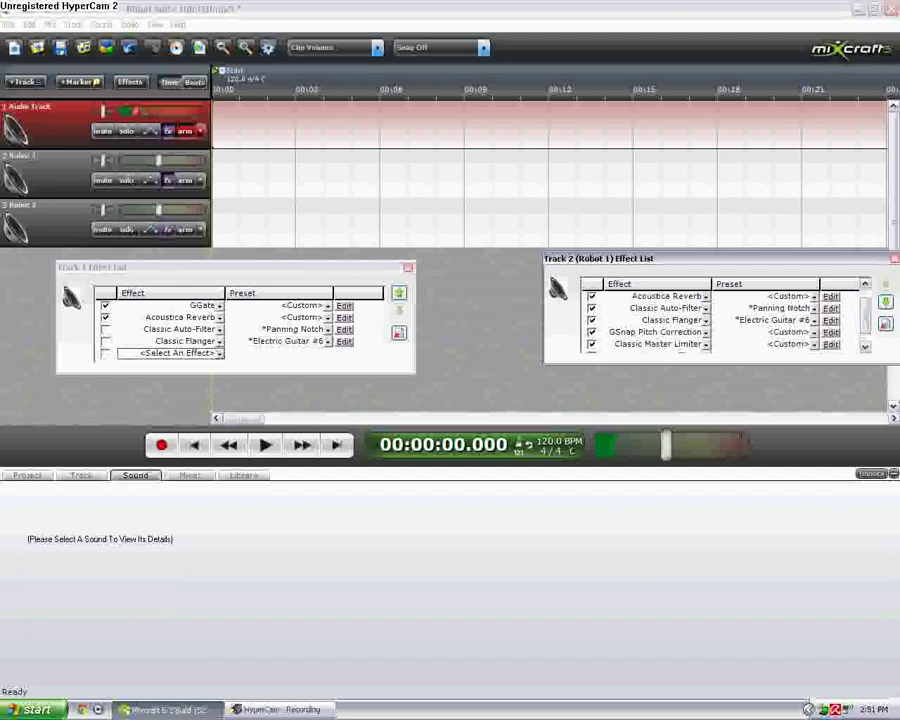
pyautogui.click(219, 354)
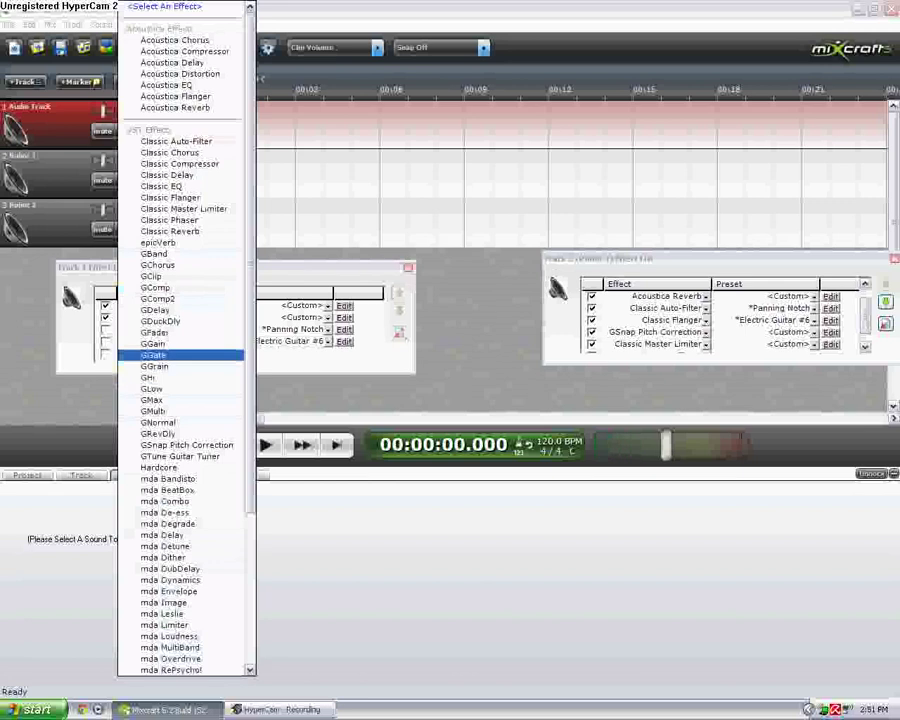
pyautogui.scroll(-3, 186, 340)
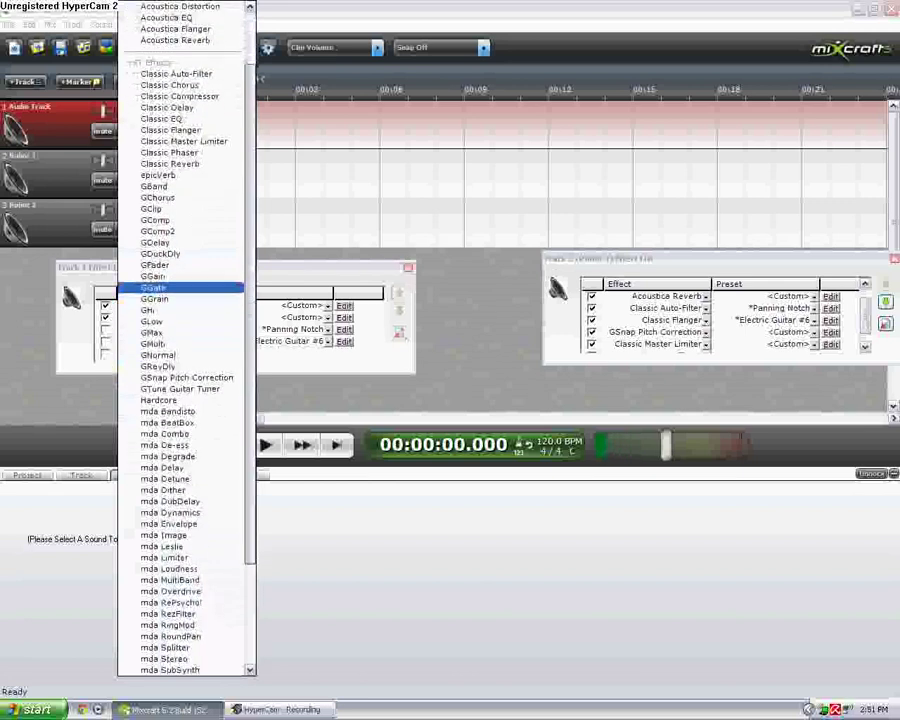
pyautogui.click(186, 366)
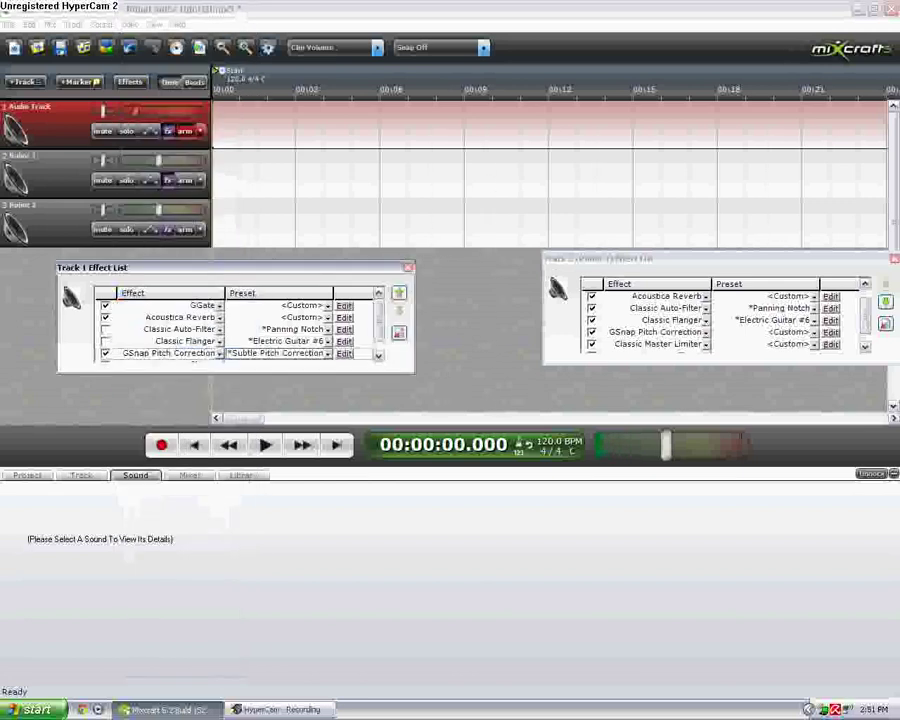
pyautogui.click(765, 344)
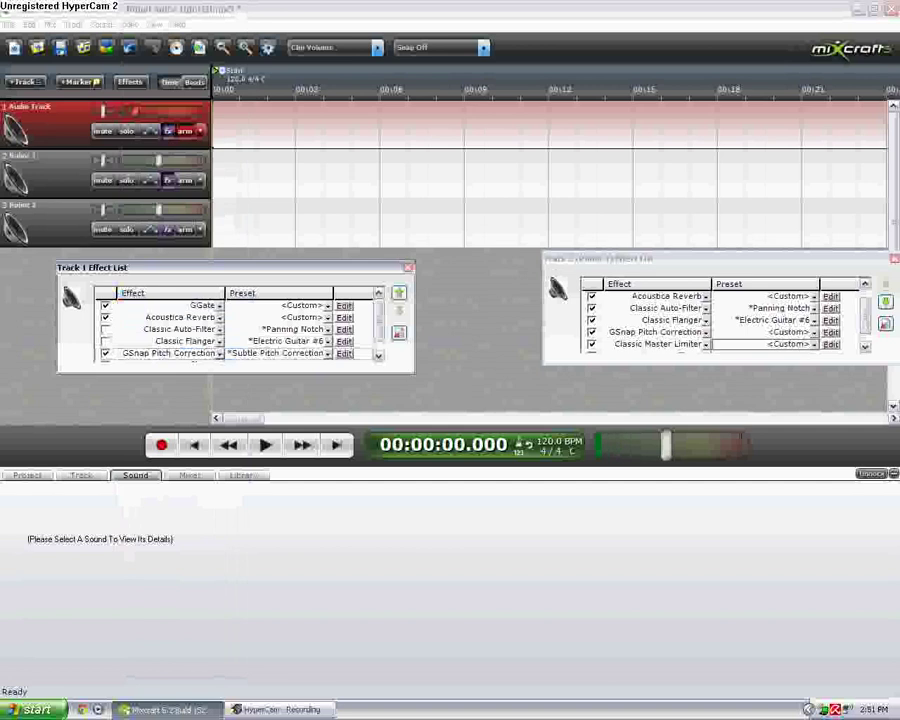
# Open the Robot 1 track's GSnap Pitch Correction settings as a reference, keeping the first track's effect list accessible
pyautogui.click(752, 259)
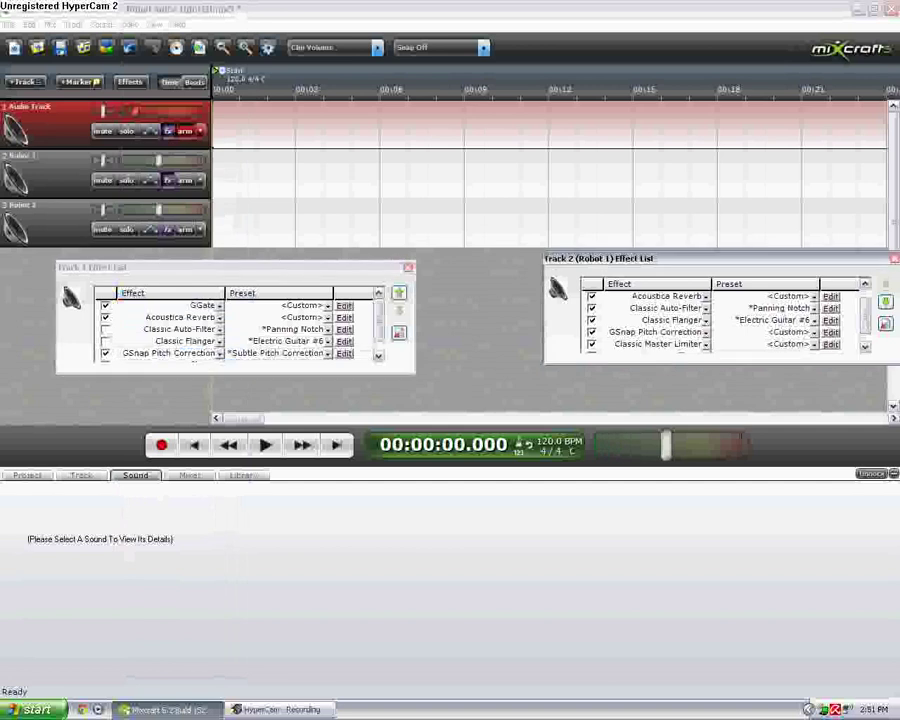
pyautogui.moveTo(752, 259); pyautogui.dragTo(651, 267)
pyautogui.click(764, 355)
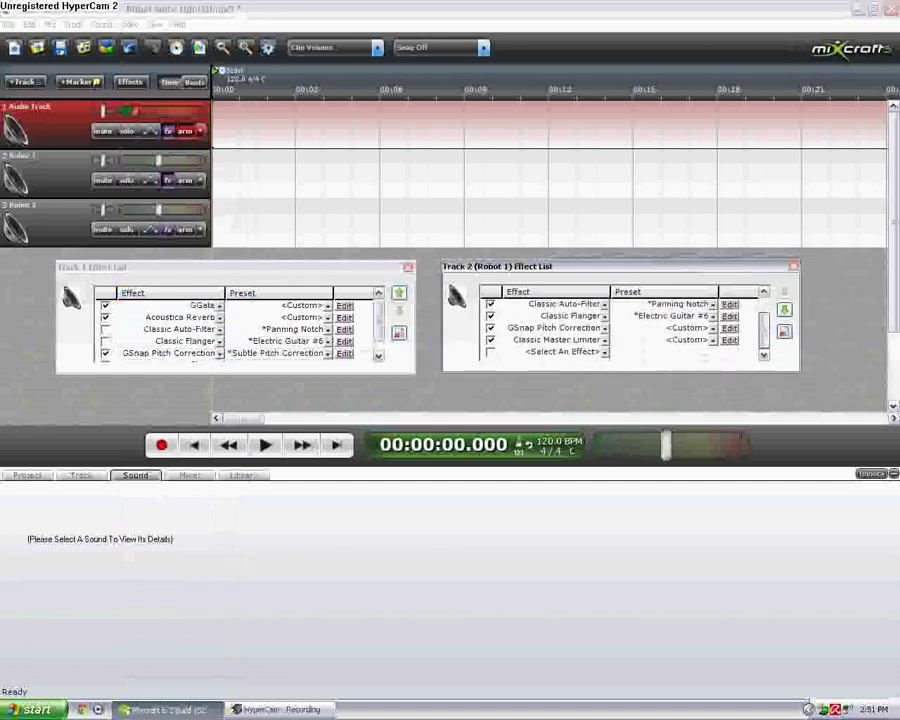
pyautogui.click(555, 352)
pyautogui.click(555, 340)
pyautogui.click(555, 328)
pyautogui.click(665, 328)
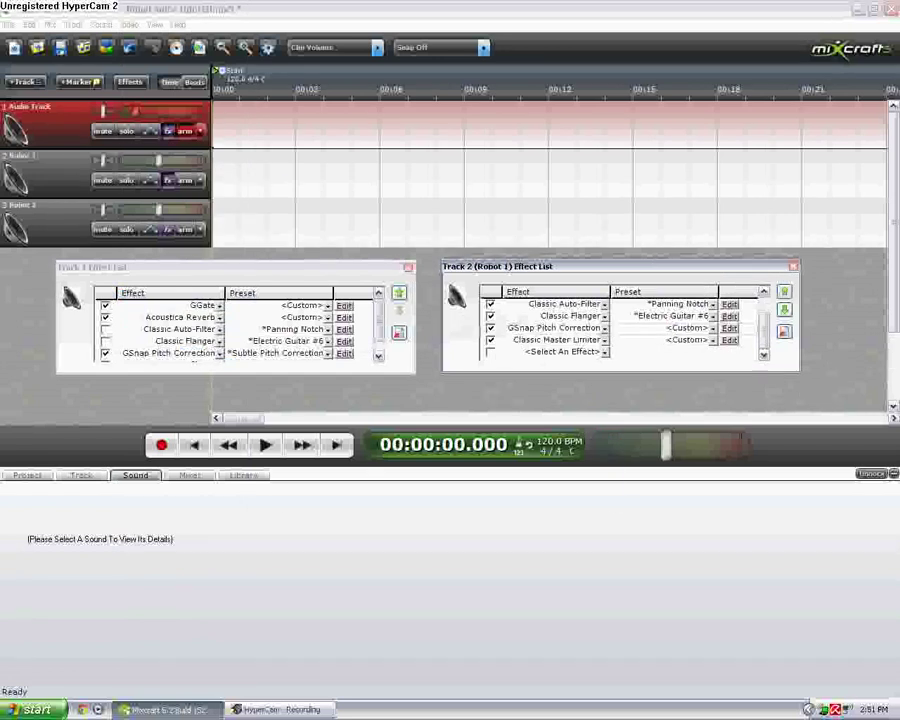
pyautogui.click(730, 328)
pyautogui.moveTo(470, 197); pyautogui.dragTo(612, 239)
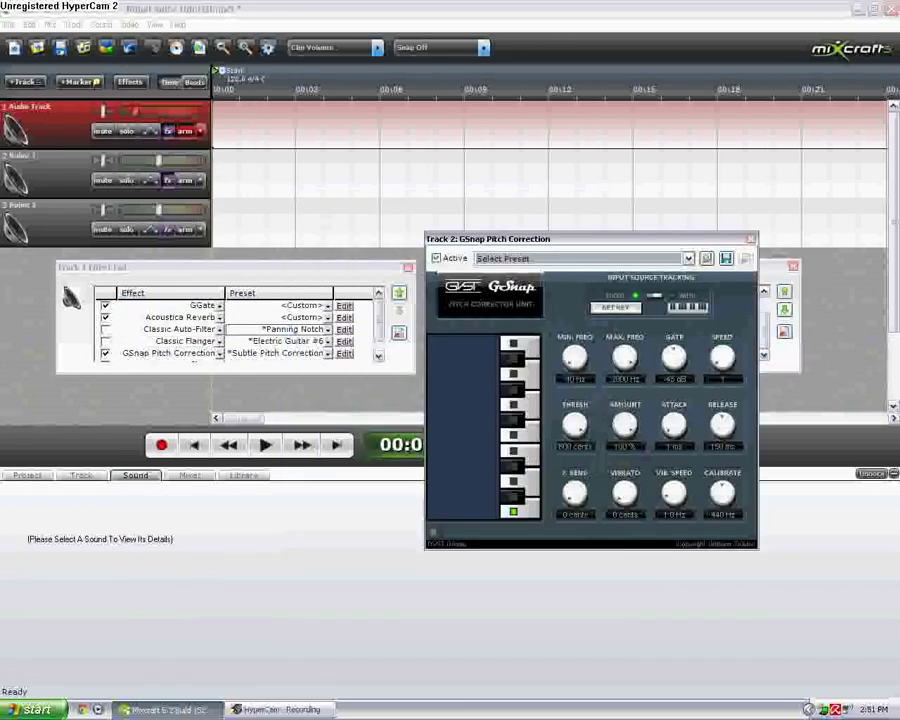
# In the first track's GSnap Pitch Correction, enable only the lowest note, raise the threshold, set the attack to 10 ms, and deactivate the effect
pyautogui.click(345, 353)
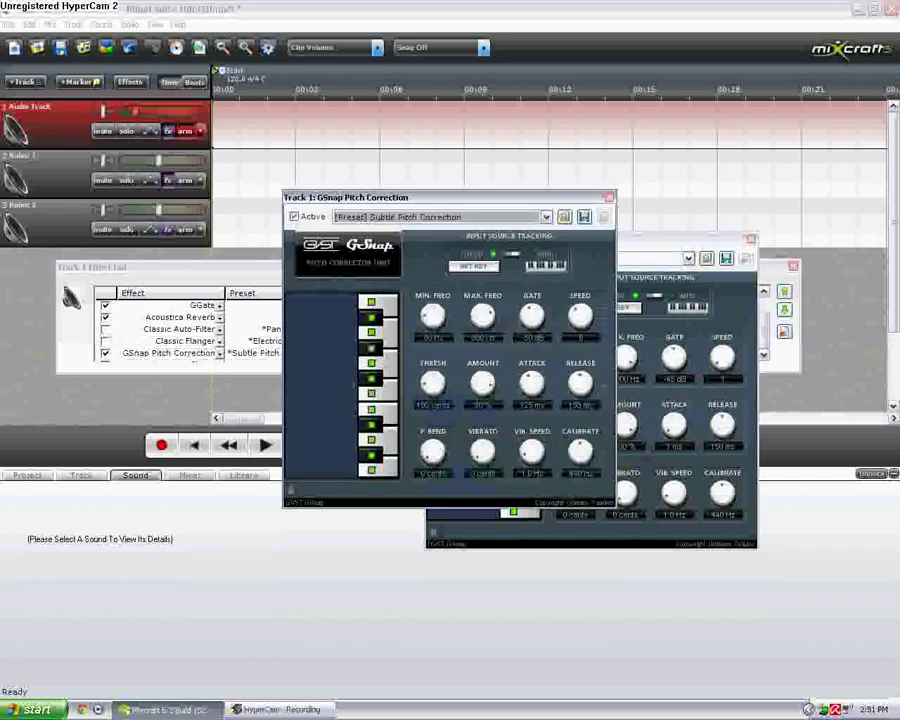
pyautogui.moveTo(470, 197); pyautogui.dragTo(185, 231)
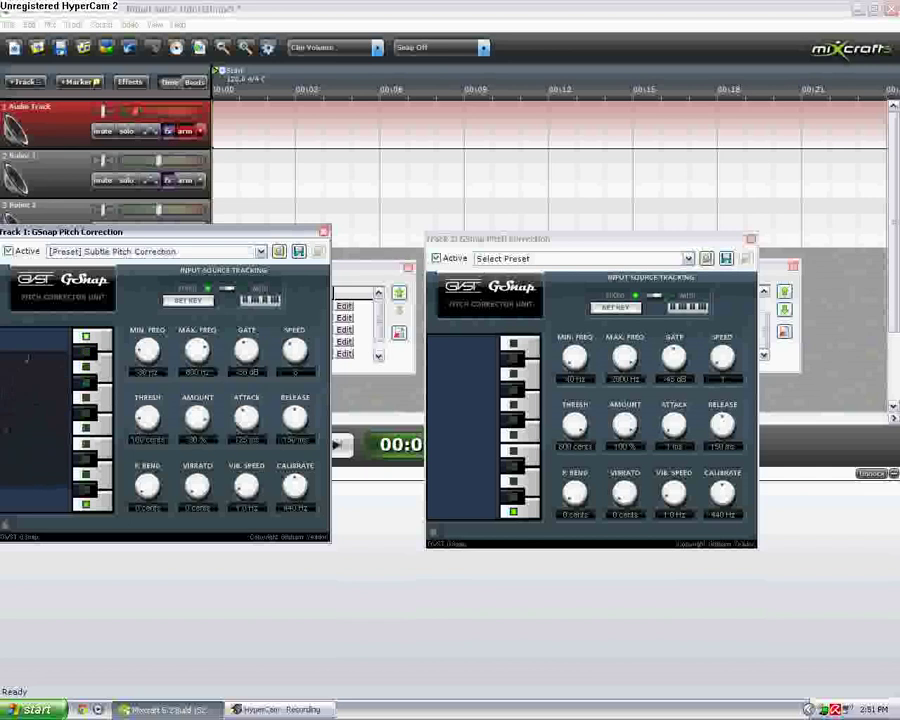
pyautogui.moveTo(165, 232); pyautogui.dragTo(228, 273)
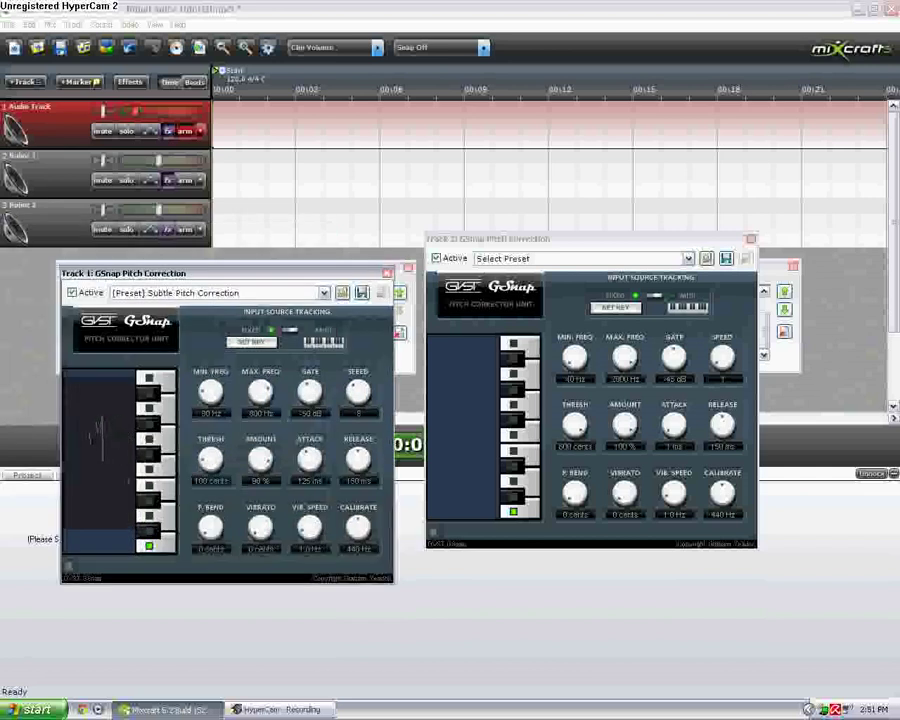
pyautogui.moveTo(120, 273); pyautogui.dragTo(95, 239)
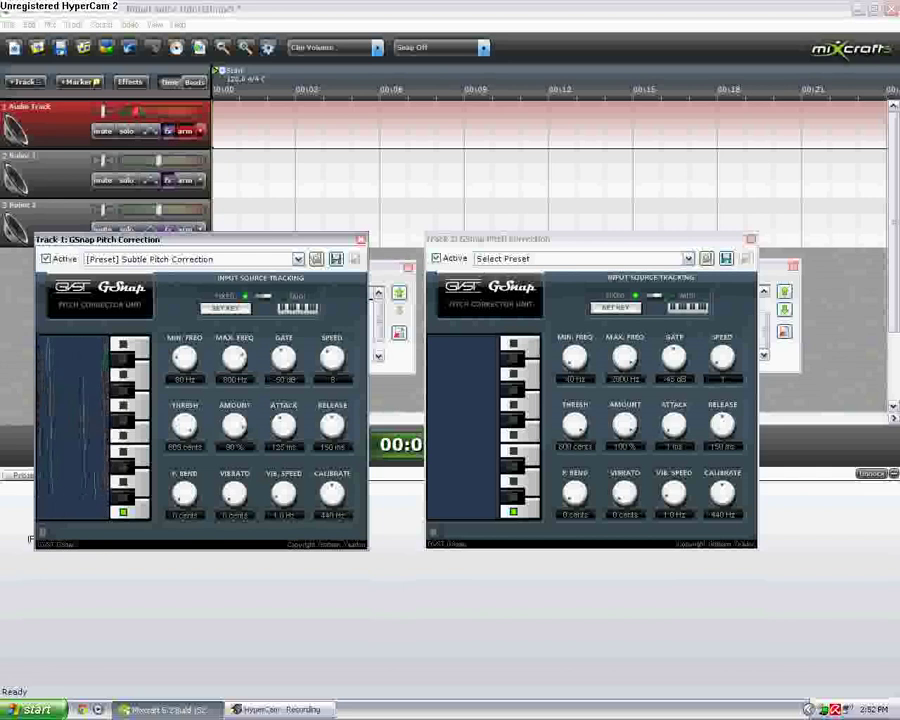
pyautogui.moveTo(40, 241)
pyautogui.mouseDown()
pyautogui.moveTo(72, 355)
pyautogui.moveTo(27, 225)
pyautogui.mouseUp()
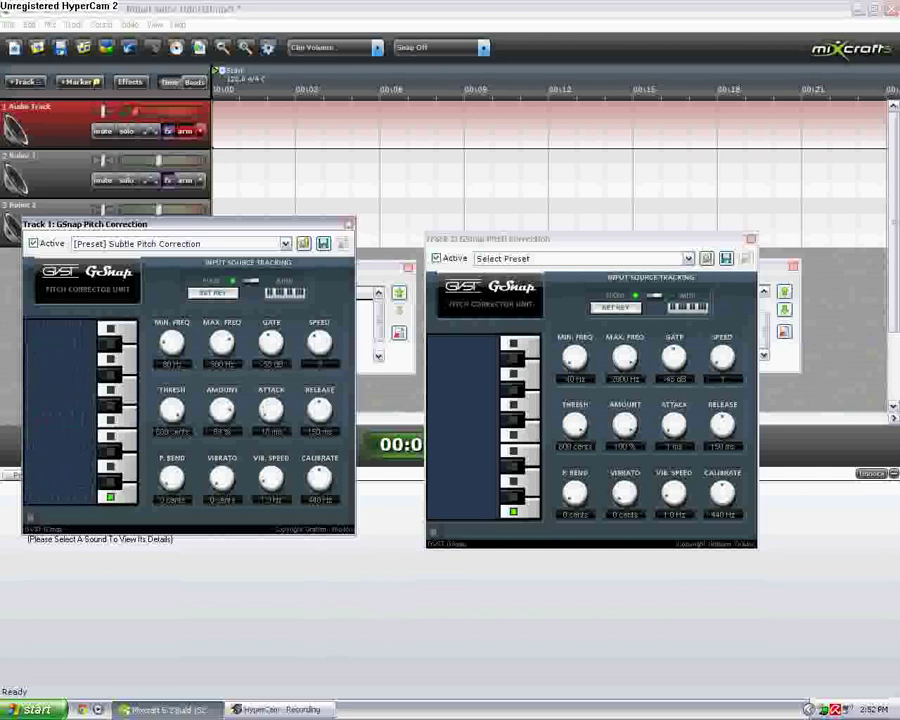
pyautogui.moveTo(150, 224); pyautogui.dragTo(170, 234)
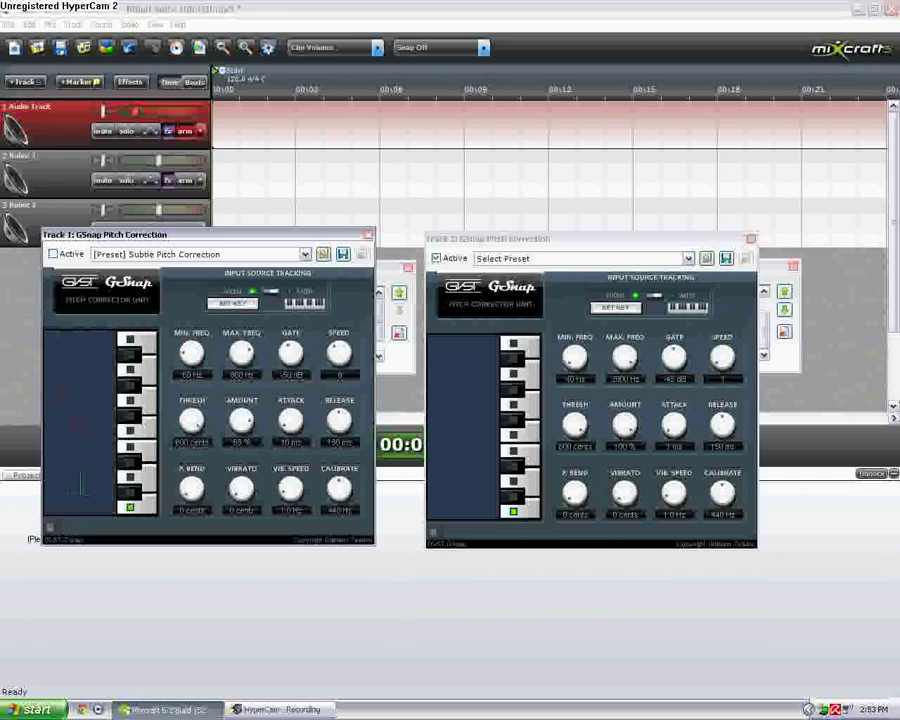
pyautogui.click(368, 235)
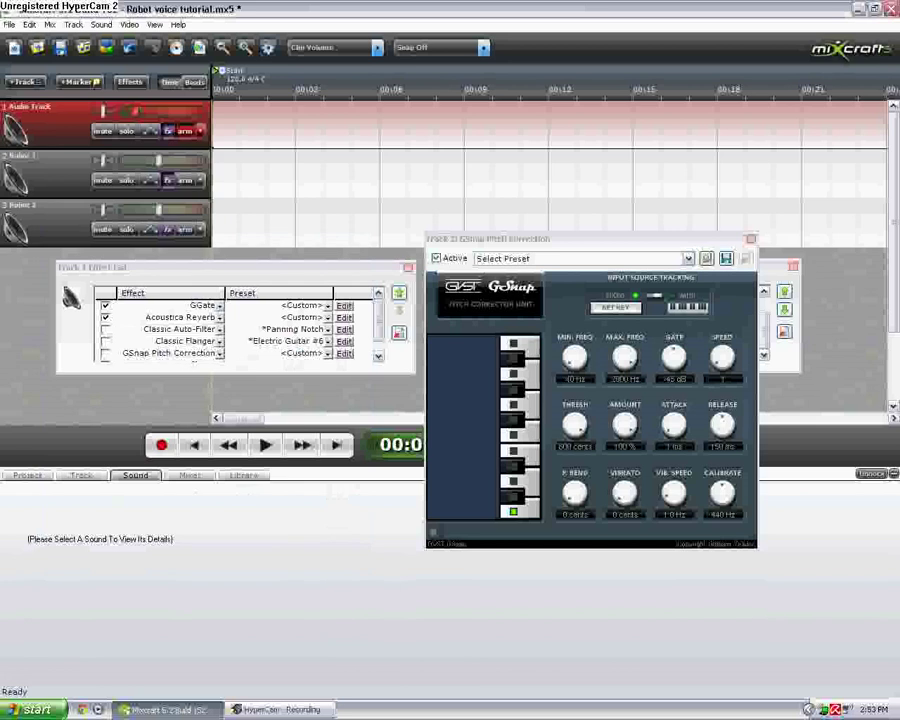
pyautogui.hotkey('alt', 'F4')
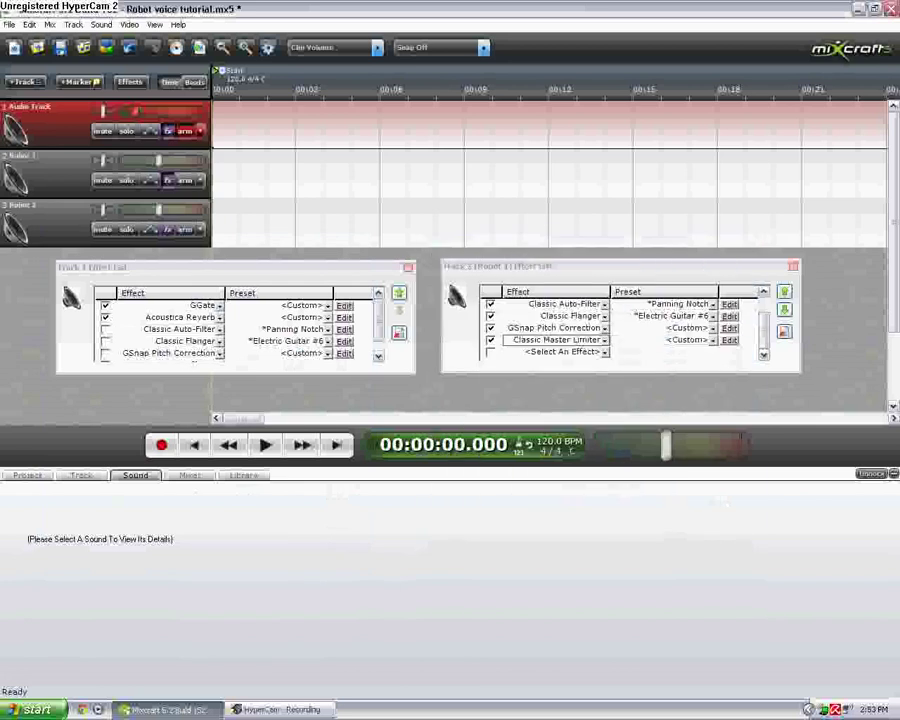
# Examine the Classic Master Limiter settings on the Robot 1 track
pyautogui.click(655, 352)
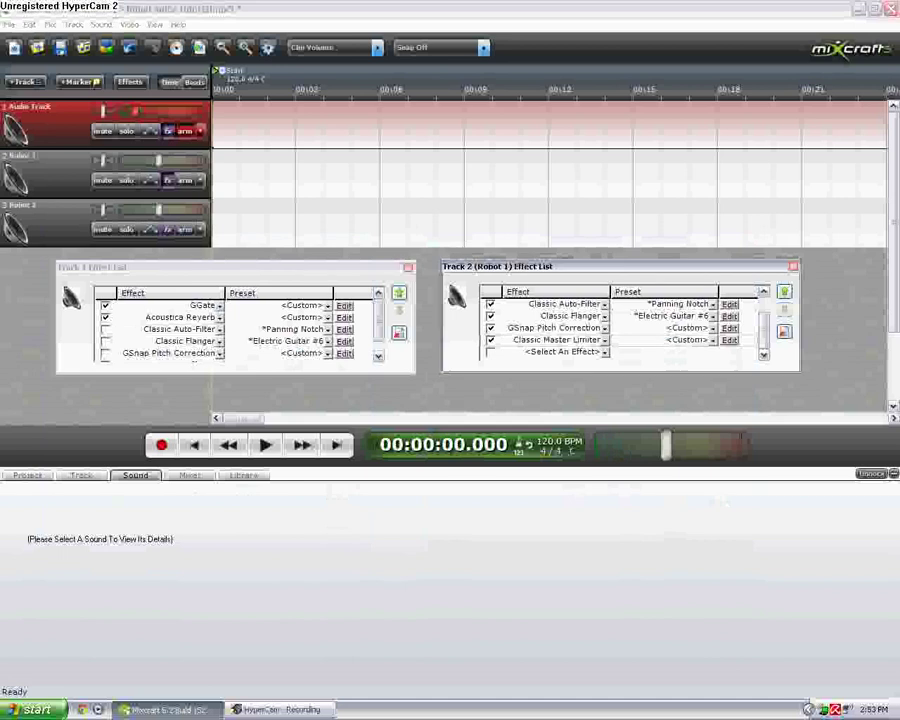
pyautogui.click(730, 340)
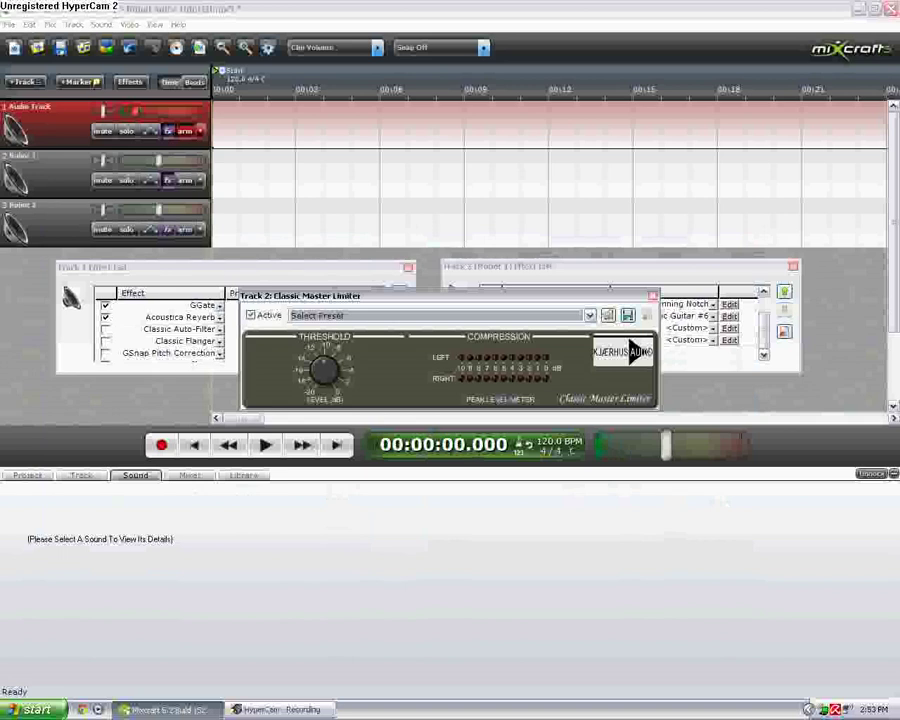
pyautogui.click(653, 296)
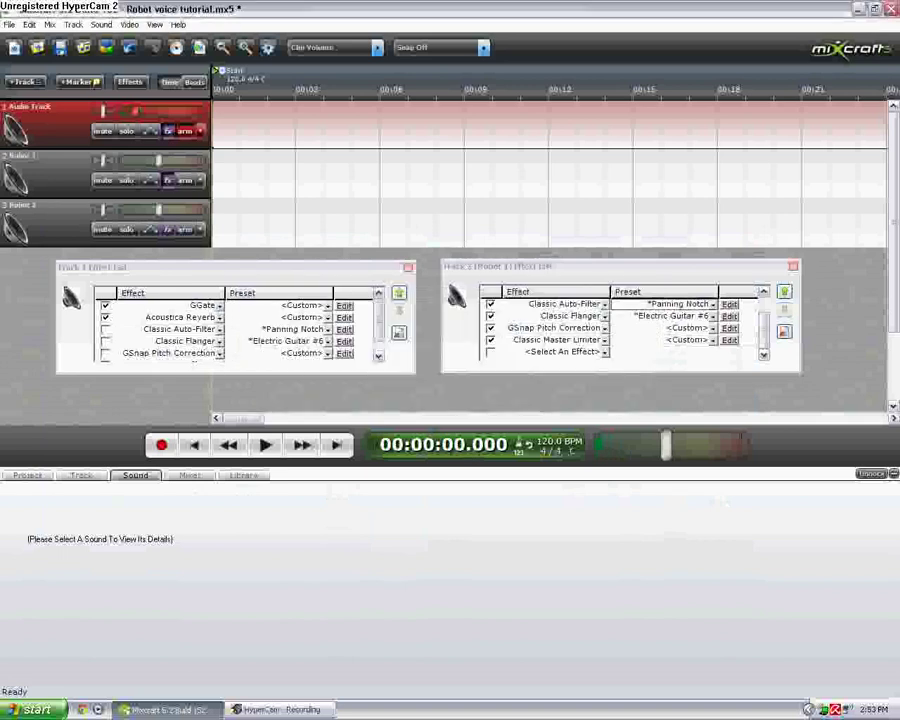
# Activate the Classic Auto-Filter, Classic Flanger and GSnap Pitch Correction effects on the first audio track
pyautogui.click(105, 329)
pyautogui.click(105, 341)
pyautogui.click(105, 353)
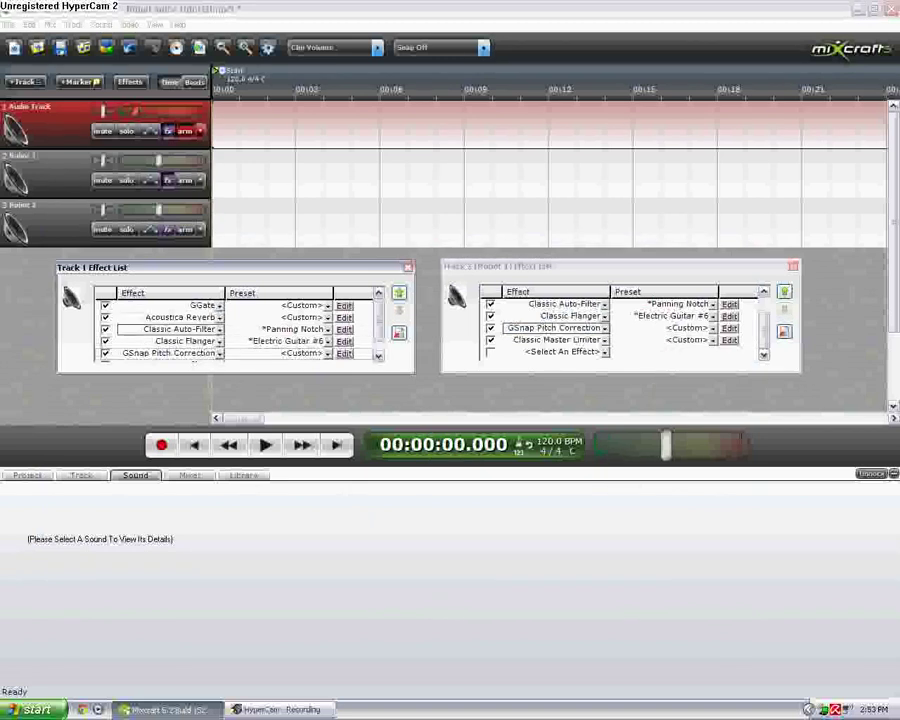
# Add the Classic Master Limiter effect to the first audio track and slightly adjust its threshold
pyautogui.moveTo(378, 322); pyautogui.dragTo(378, 333)
pyautogui.click(220, 353)
pyautogui.press('Down')
pyautogui.press('Down')
pyautogui.press('Down')
pyautogui.press('Down')
pyautogui.press('Down')
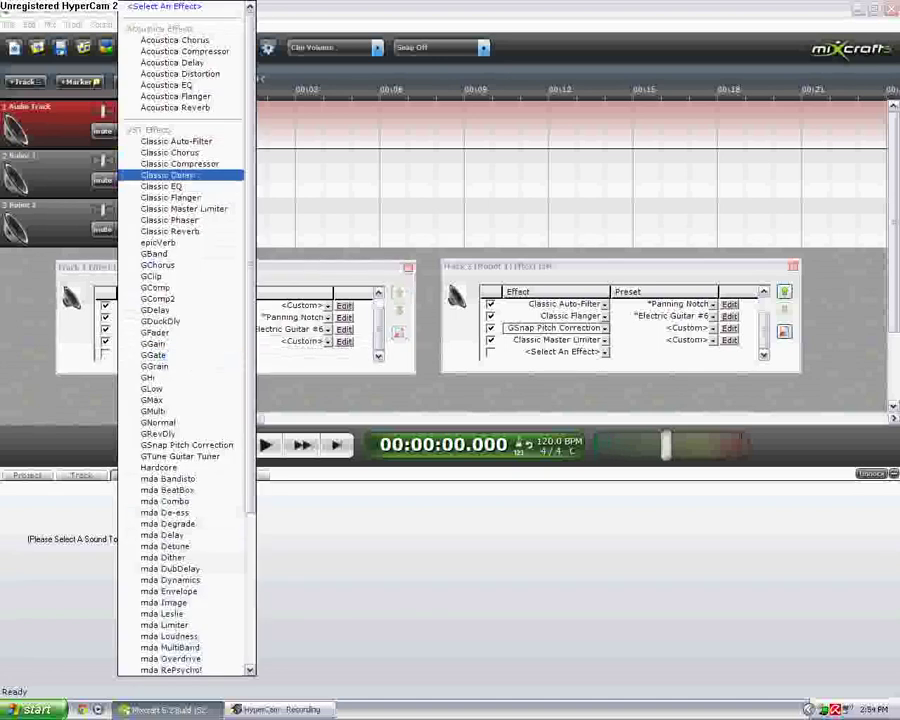
pyautogui.press('Return')
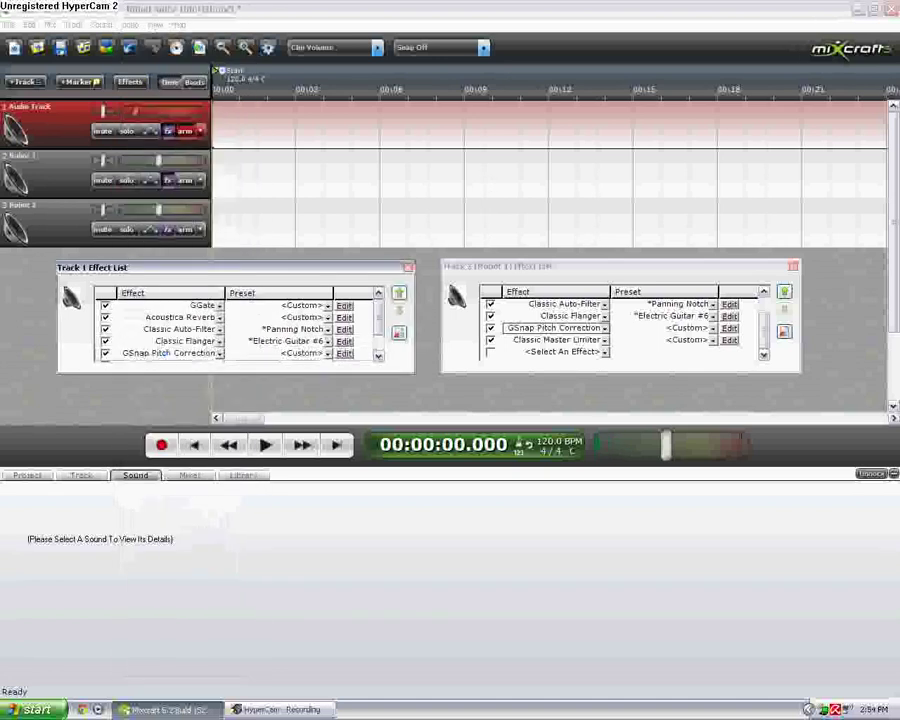
pyautogui.moveTo(378, 320); pyautogui.dragTo(378, 334)
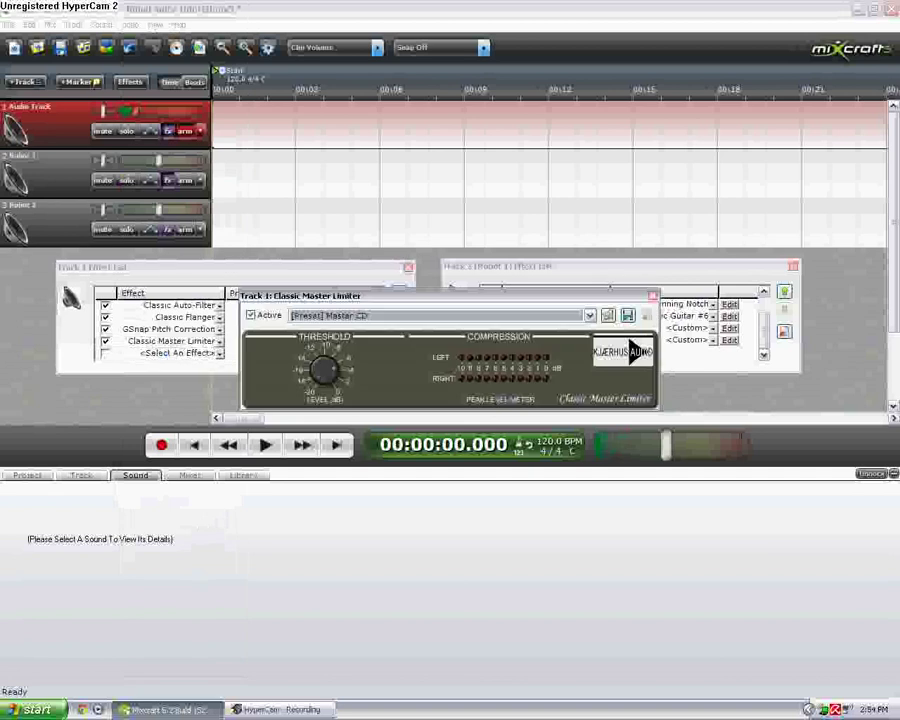
pyautogui.moveTo(324, 371); pyautogui.dragTo(324, 375)
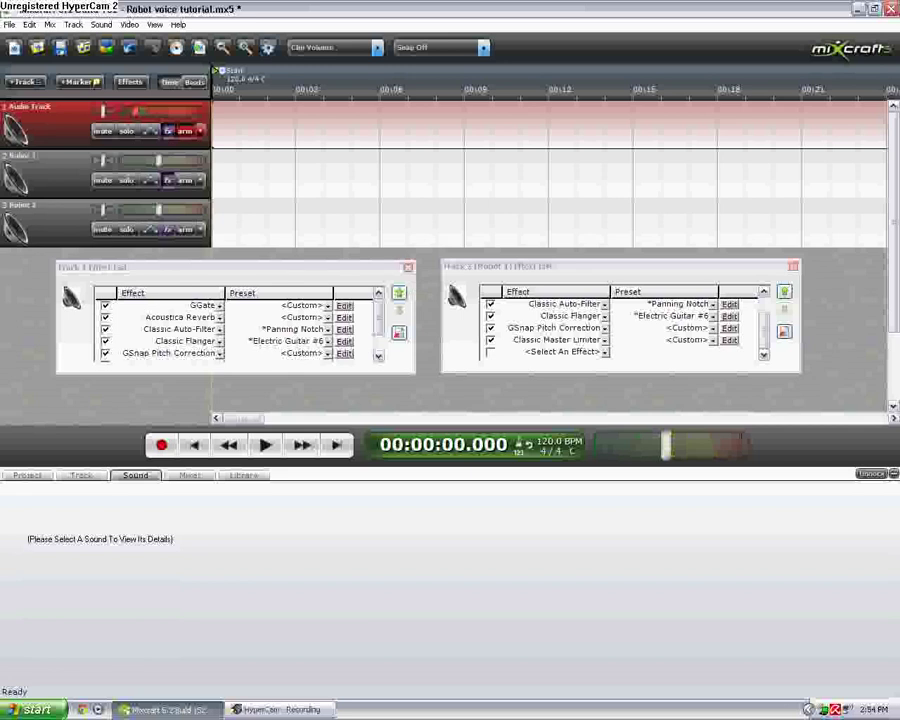
# Close the Robot 1 effect list and deactivate Classic Auto-Filter, Classic Flanger and GSnap Pitch Correction on the first audio track
pyautogui.click(793, 266)
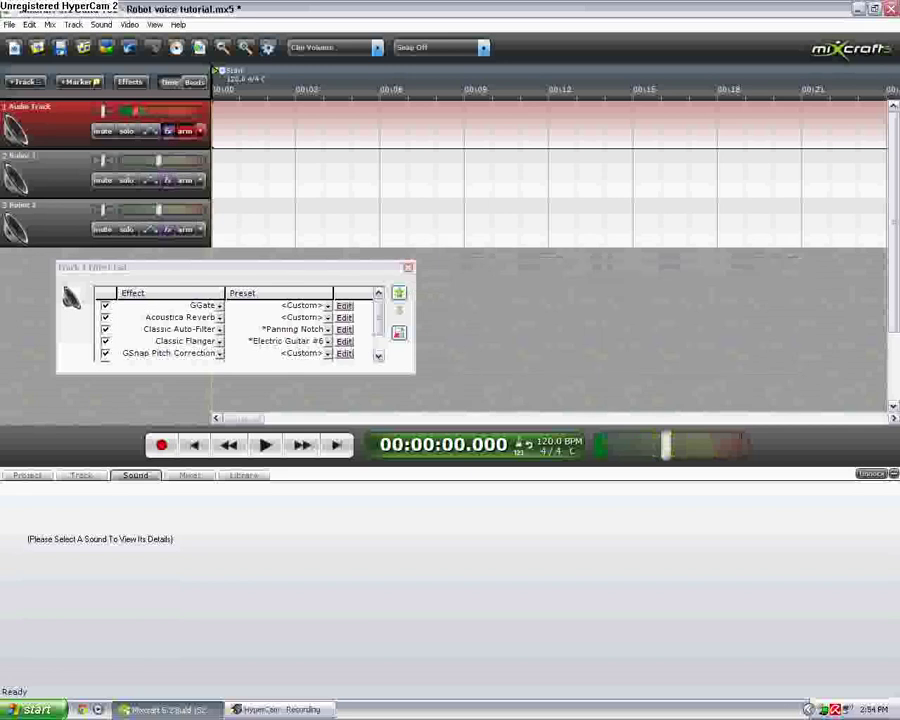
pyautogui.click(408, 267)
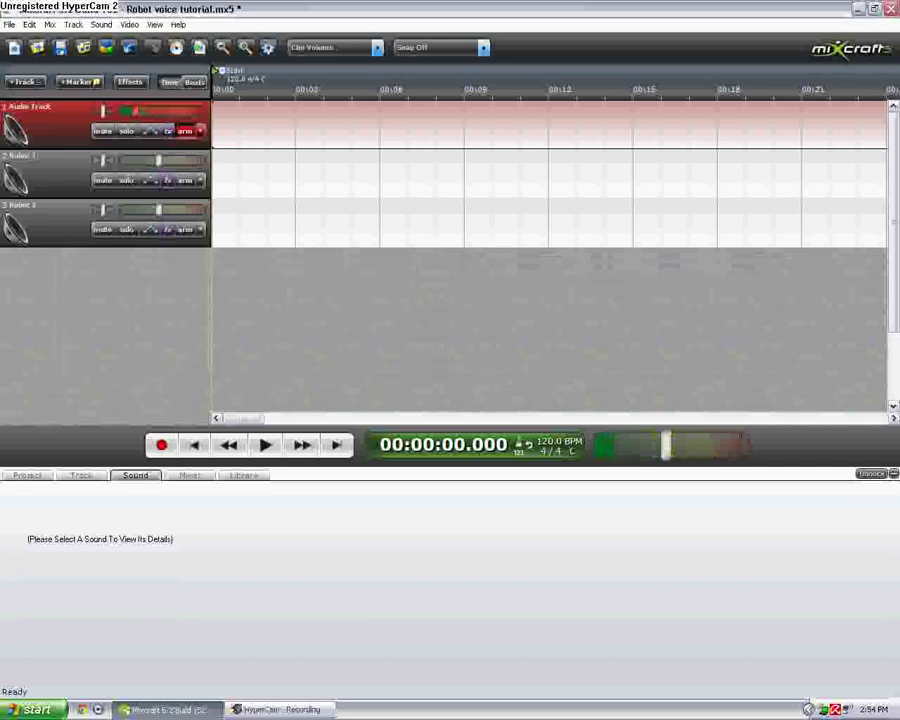
pyautogui.click(168, 131)
pyautogui.click(105, 353)
pyautogui.click(105, 341)
pyautogui.click(105, 329)
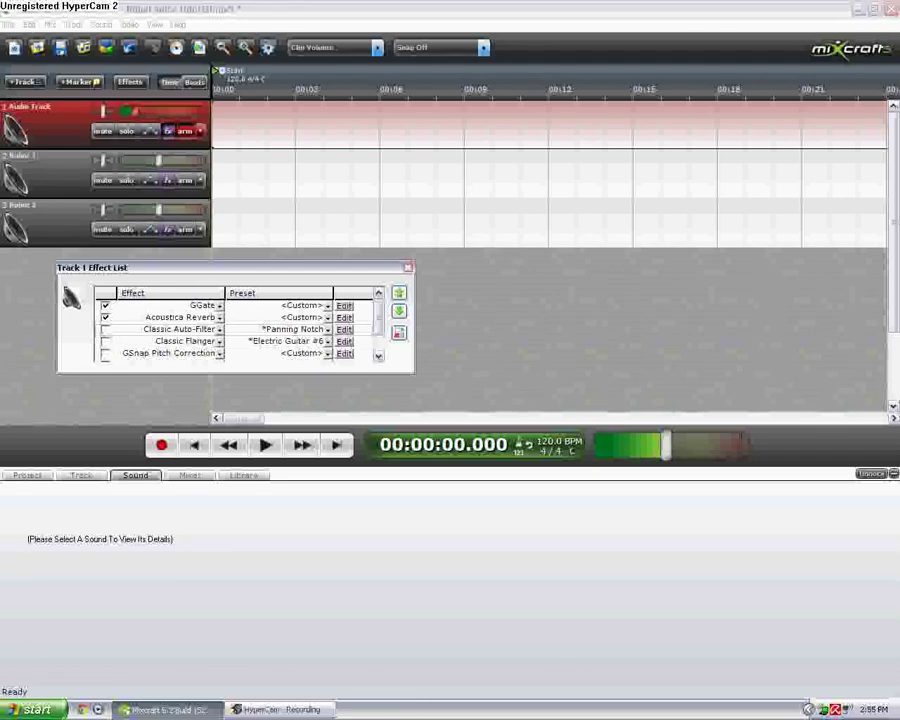
# Check the first audio track's recording input device and the Monitor Incoming Audio option
pyautogui.click(200, 131)
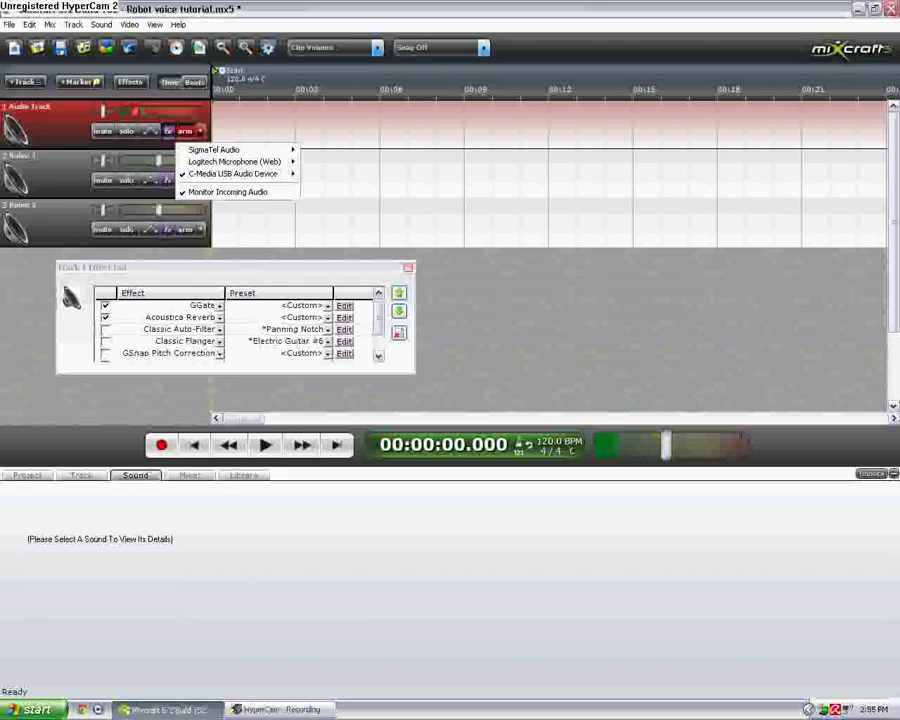
pyautogui.click(185, 131)
pyautogui.click(185, 131)
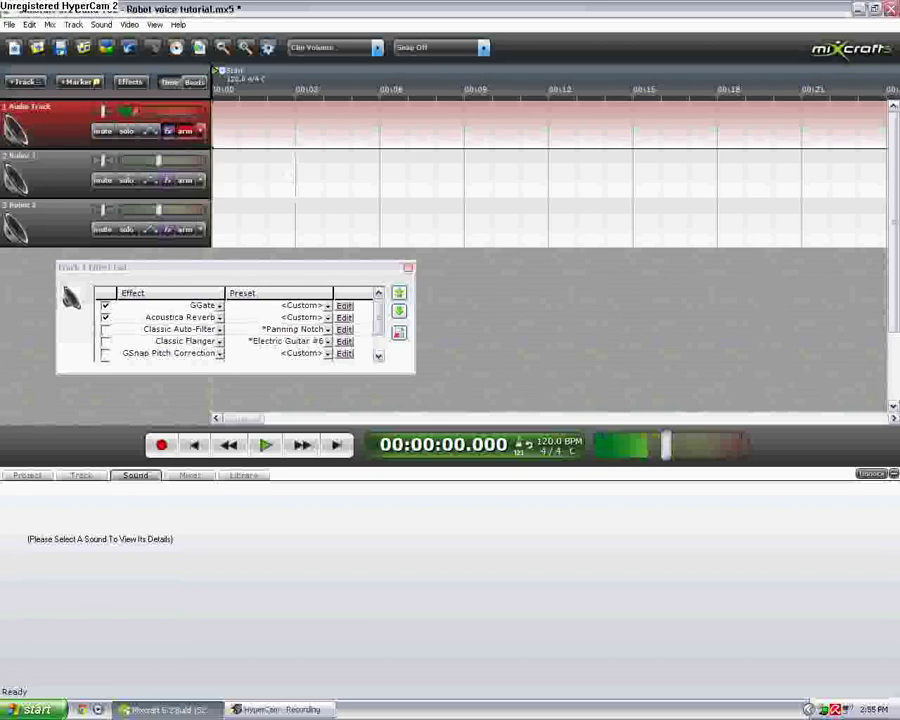